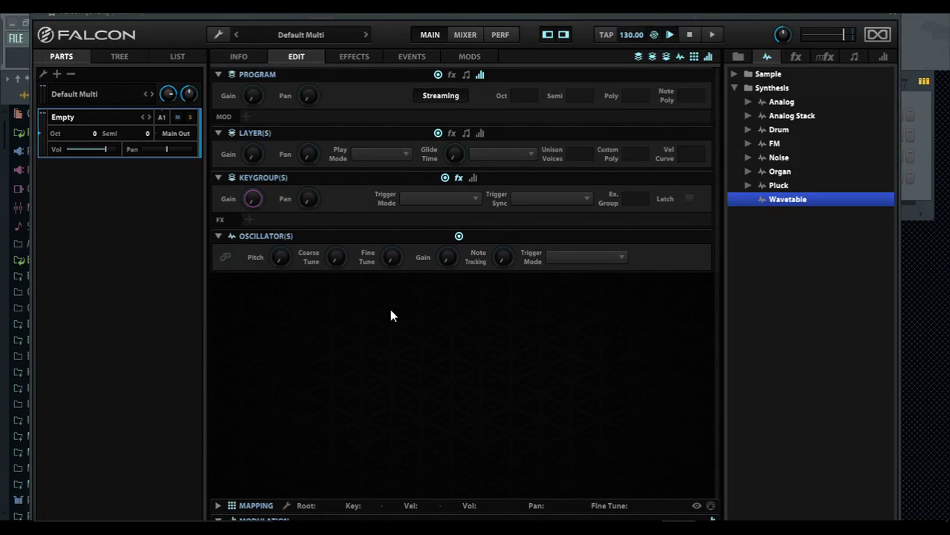
Expand the Mapping editor and review the Tree, List, Parts and browser tabs, ending on oscillator types
click(218, 508)
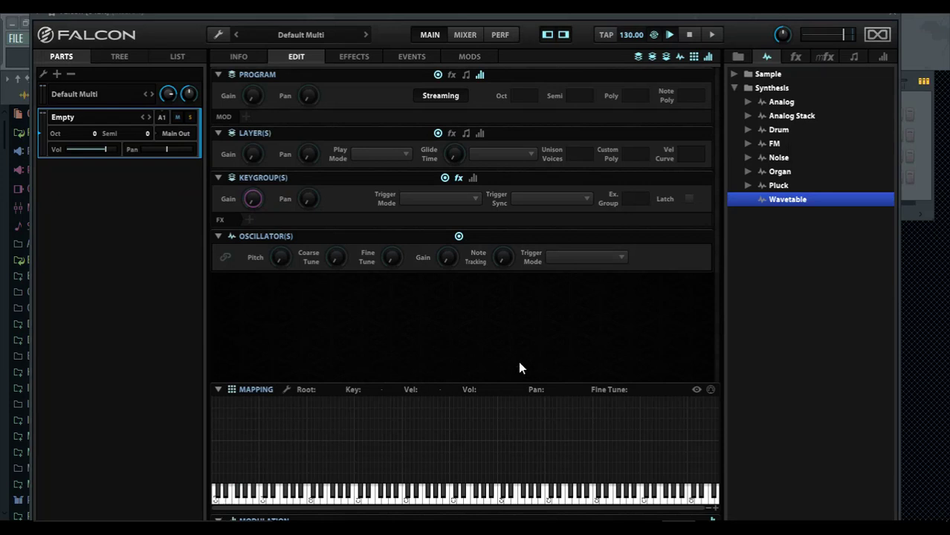
click(130, 57)
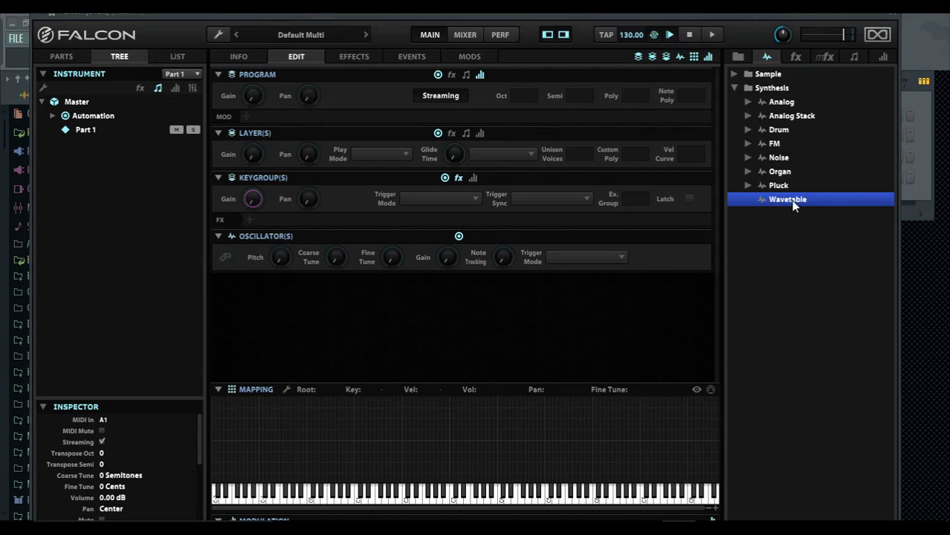
click(179, 59)
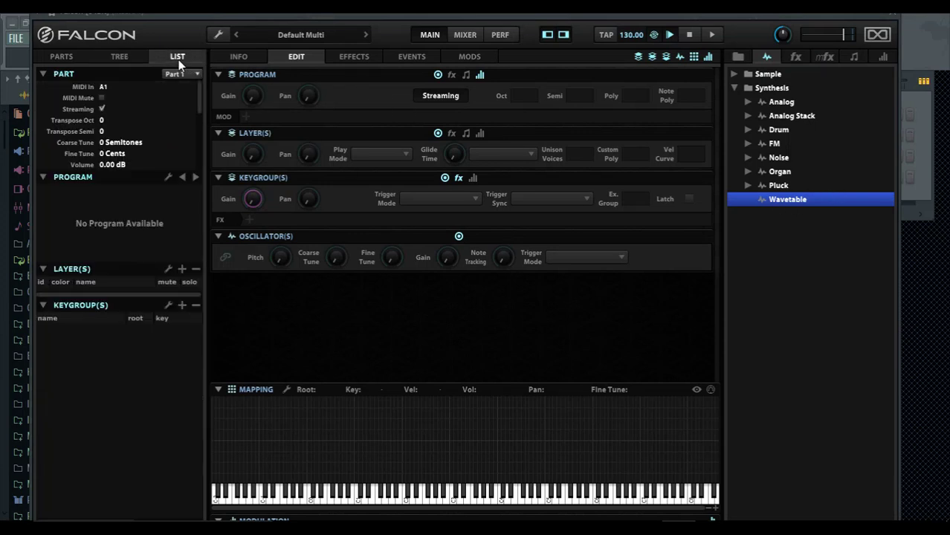
click(119, 58)
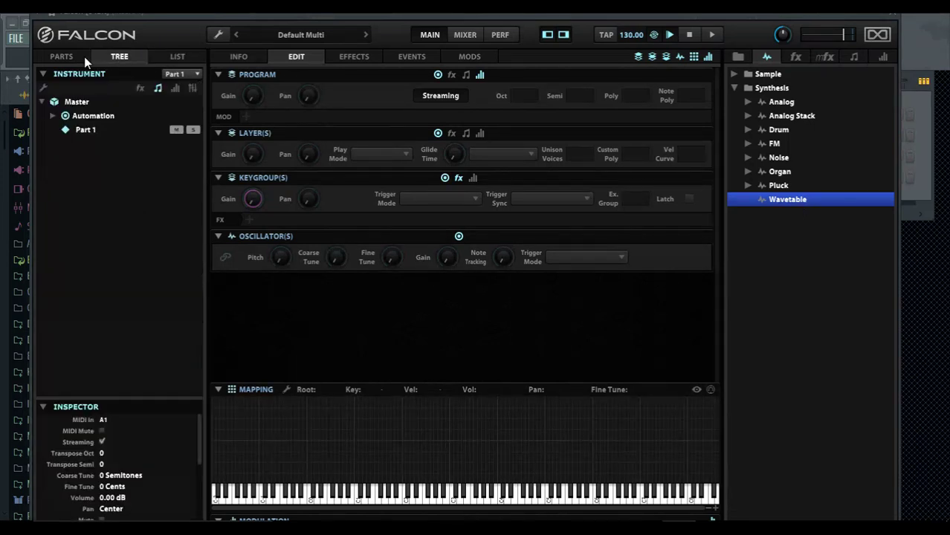
click(77, 56)
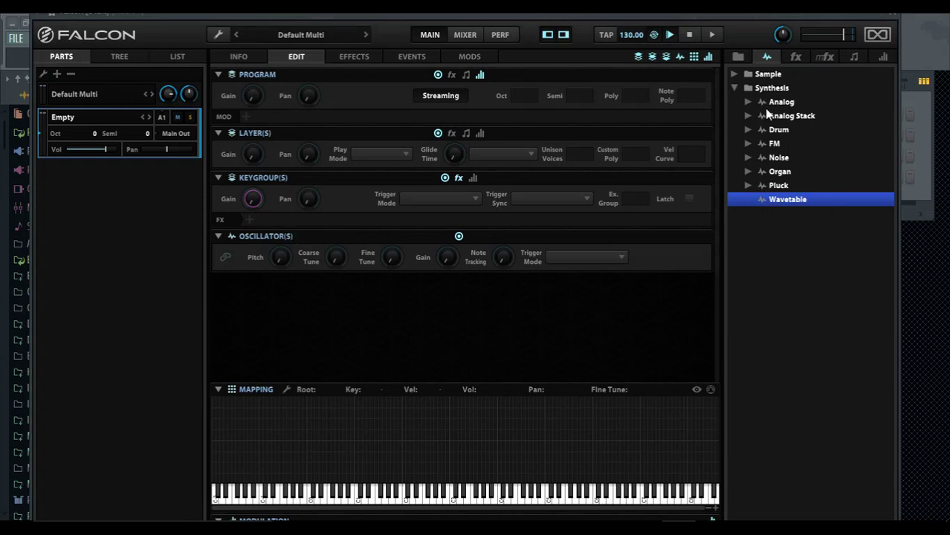
click(734, 59)
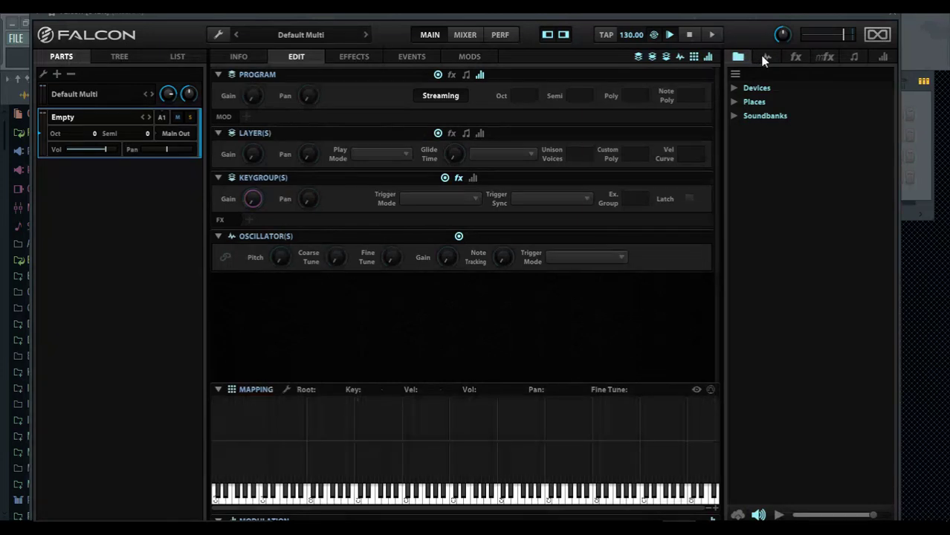
click(765, 57)
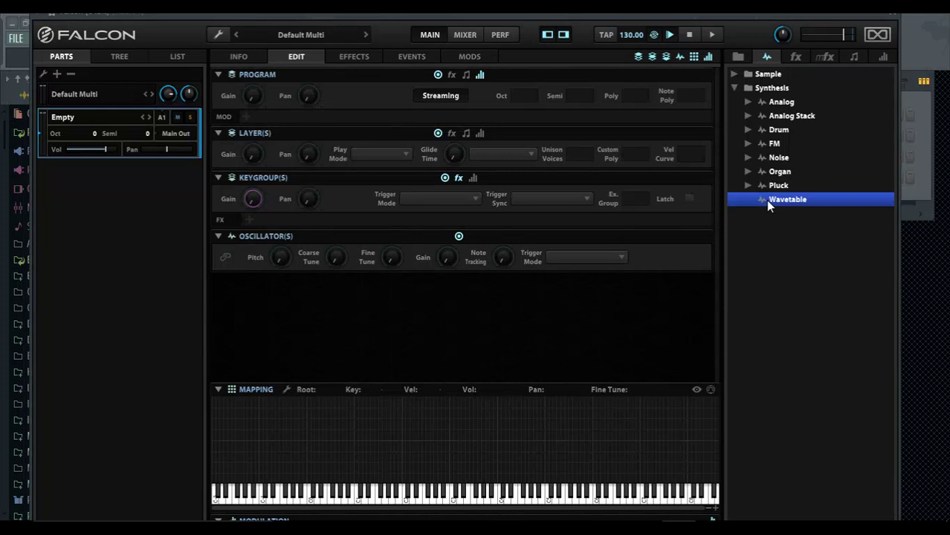
Drop a Wavetable oscillator into the mapping and stretch Keygroup 1 from C-2 to G8
drag(765, 200, 470, 424)
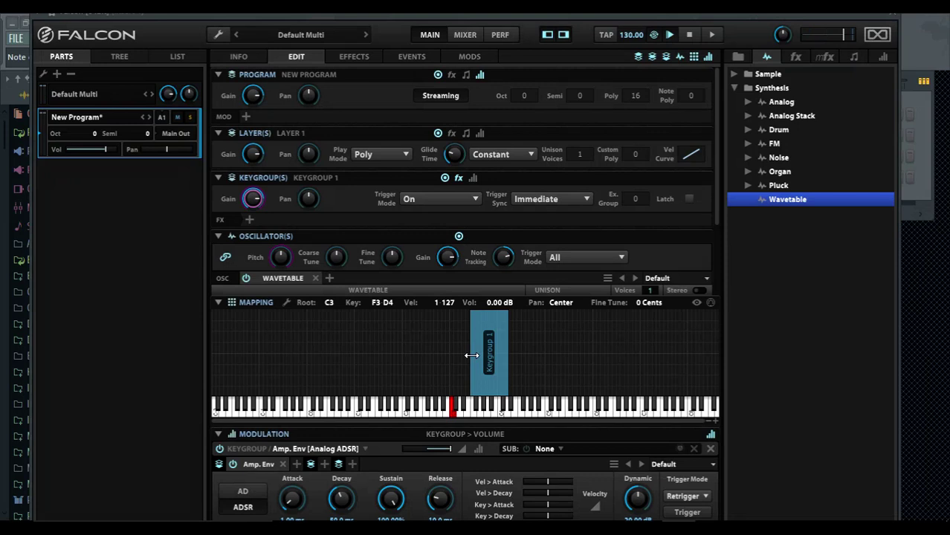
drag(472, 355, 196, 352)
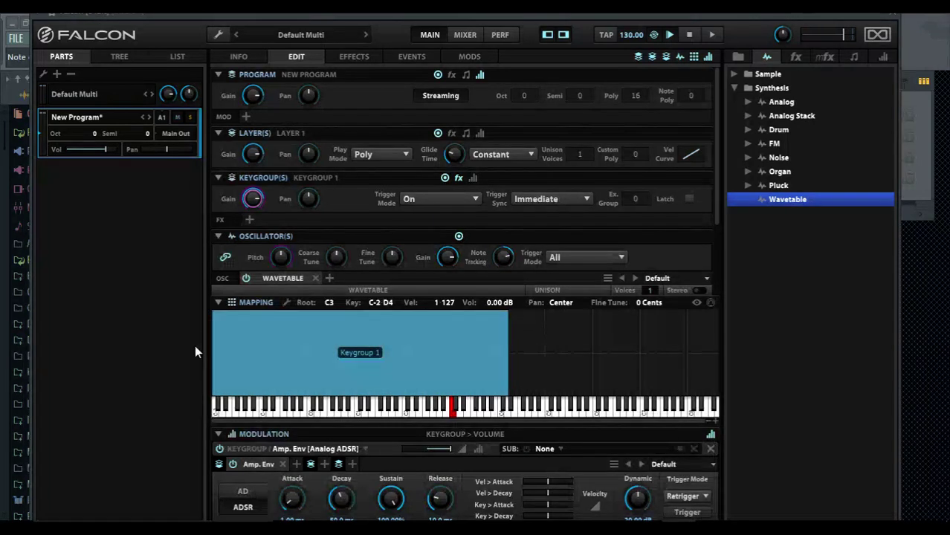
drag(507, 327, 750, 349)
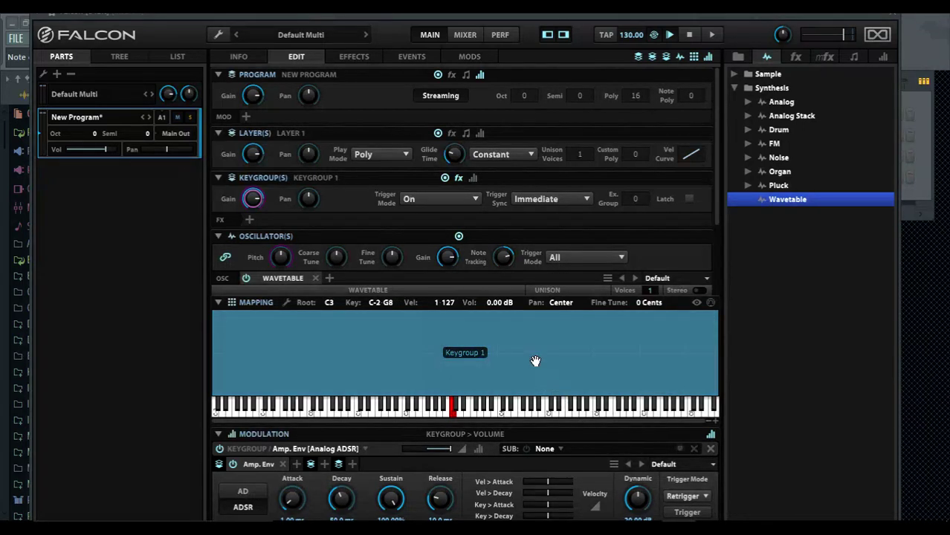
right_click(505, 336)
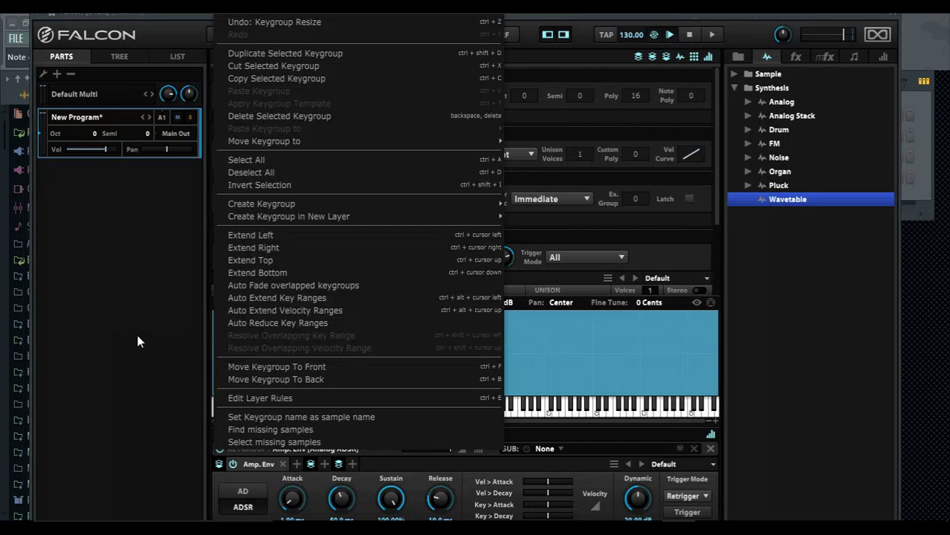
click(106, 303)
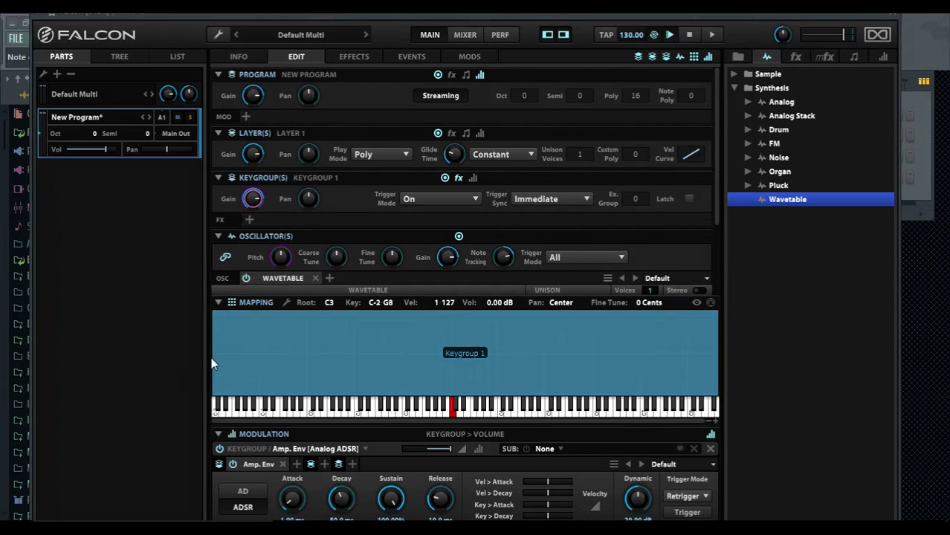
mouse_move(212, 360)
mouse_down()
mouse_move(399, 354)
mouse_move(201, 354)
mouse_up()
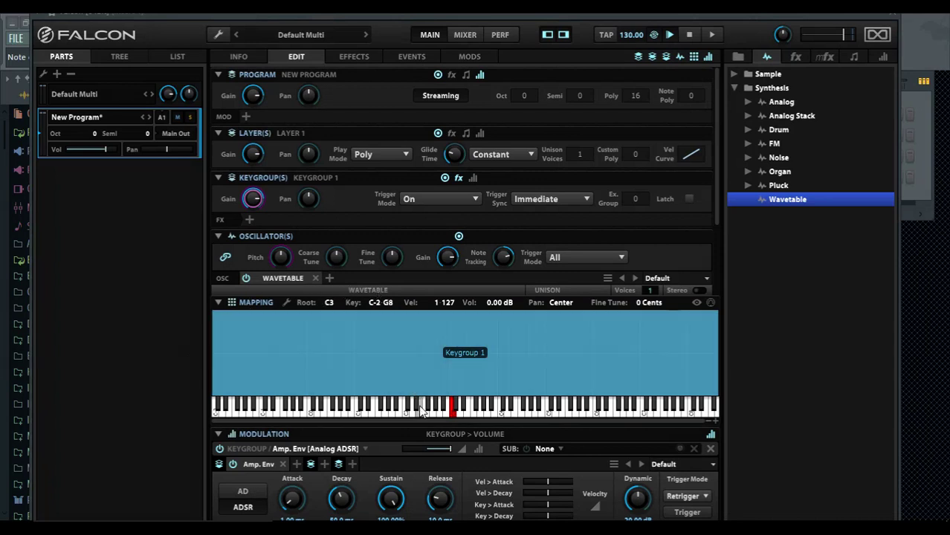
drag(420, 395, 422, 376)
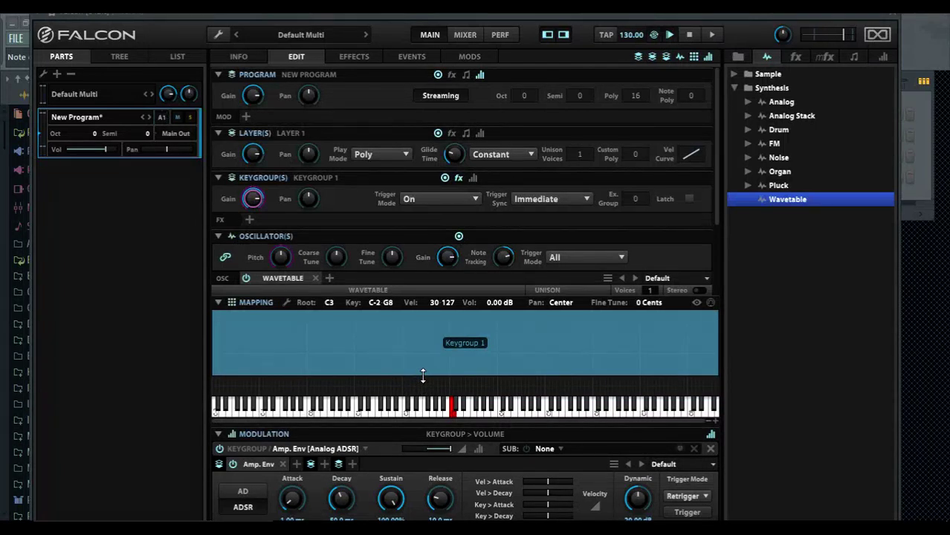
drag(422, 375, 430, 409)
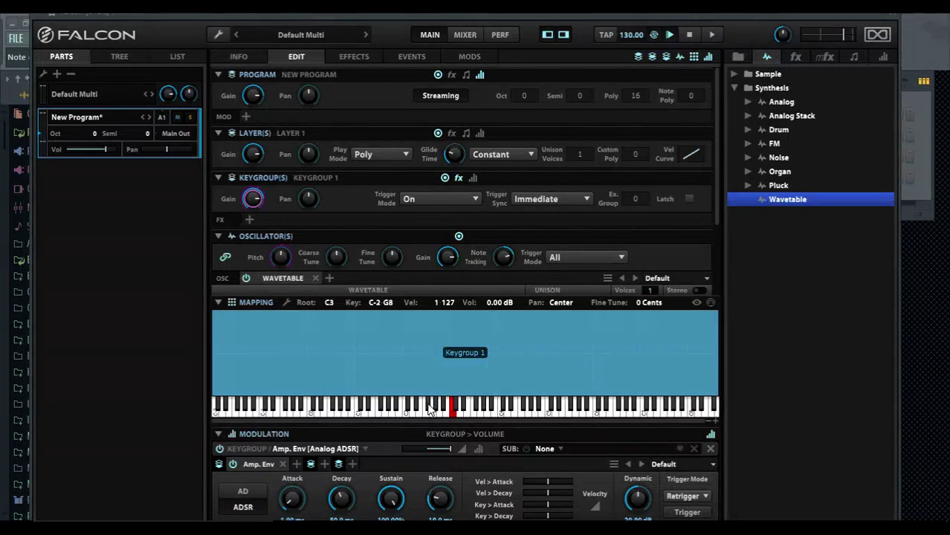
Collapse the mapping and add several extra Wavetable oscillators with the + button
click(219, 303)
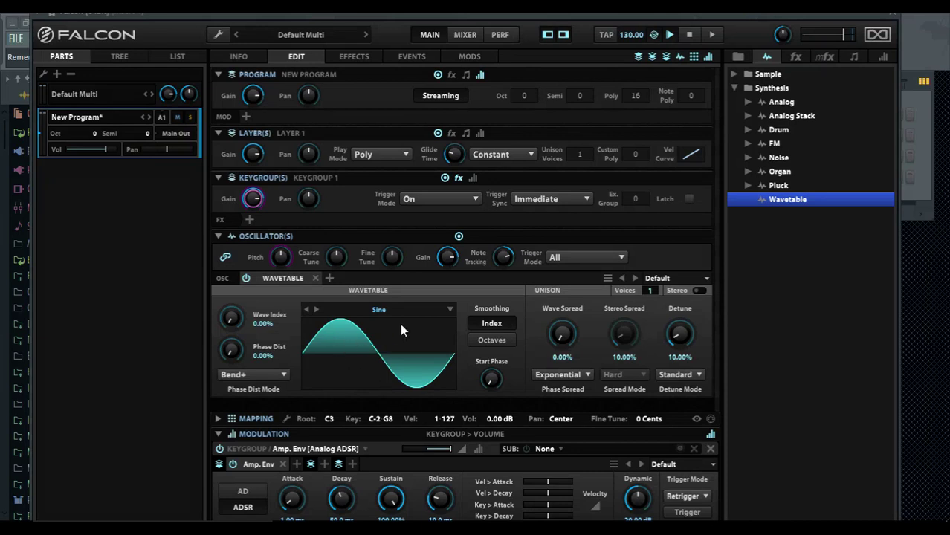
click(329, 278)
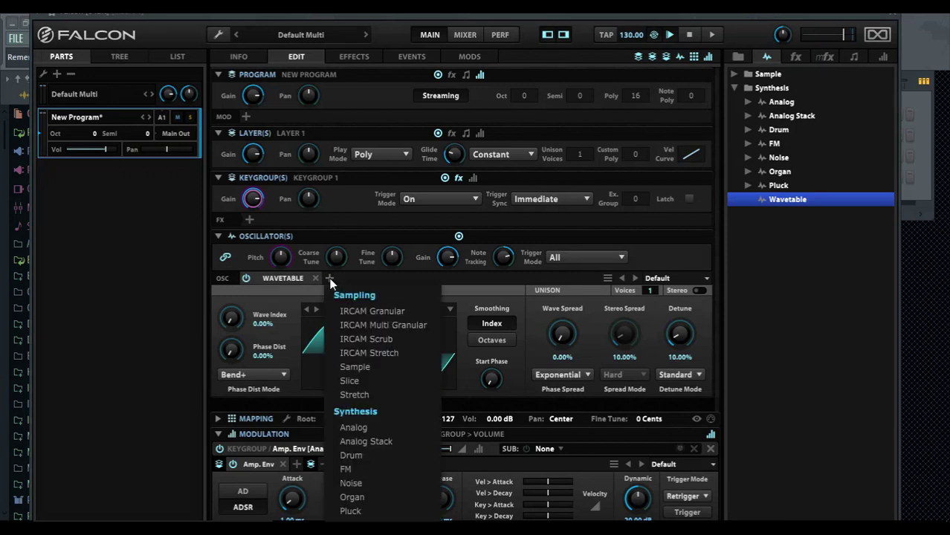
click(359, 523)
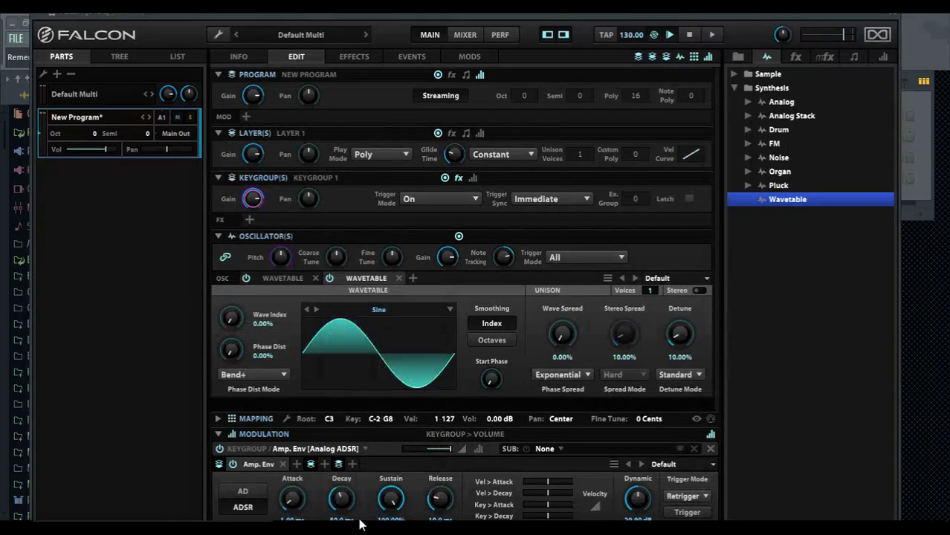
click(412, 279)
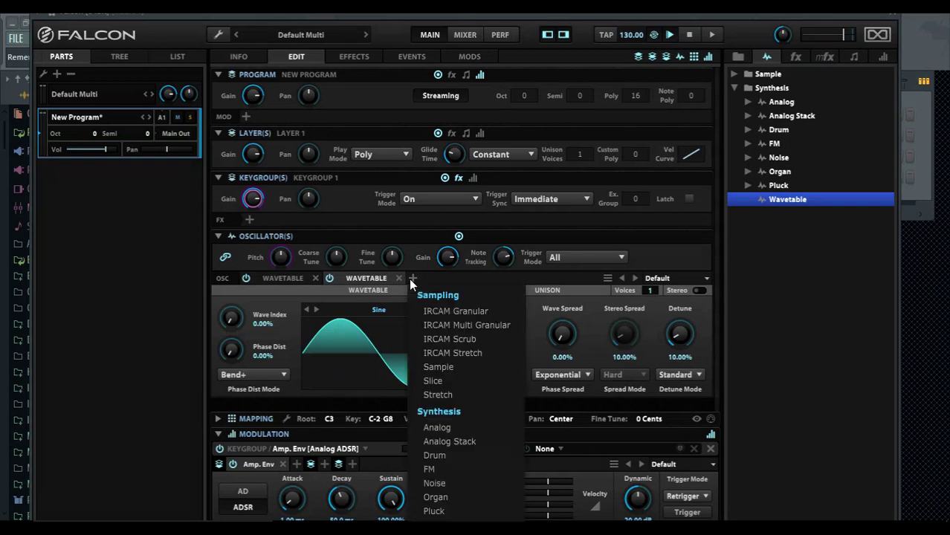
click(435, 524)
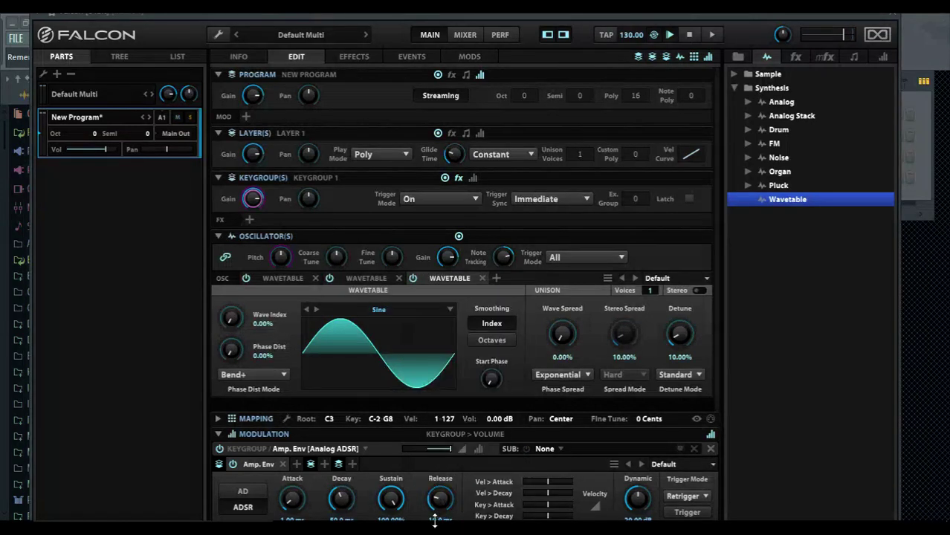
click(497, 279)
click(535, 525)
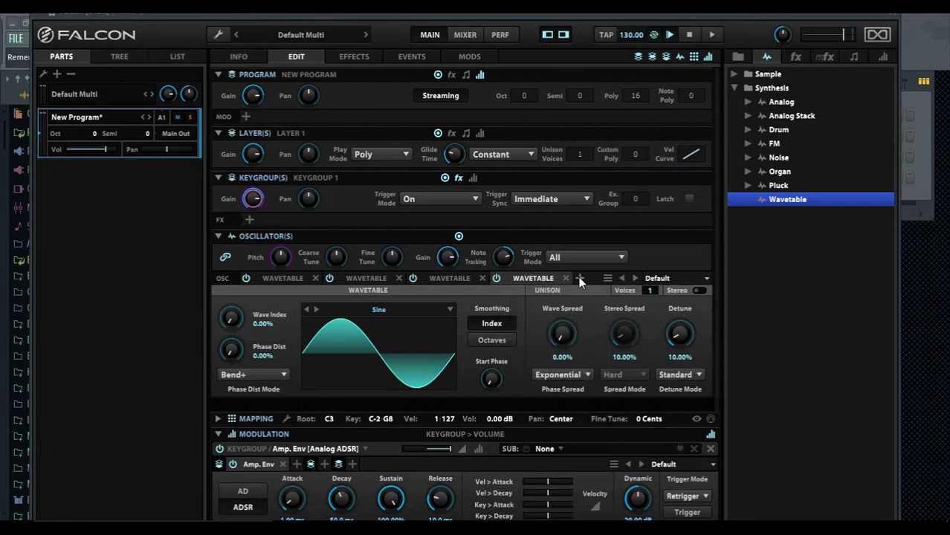
click(579, 279)
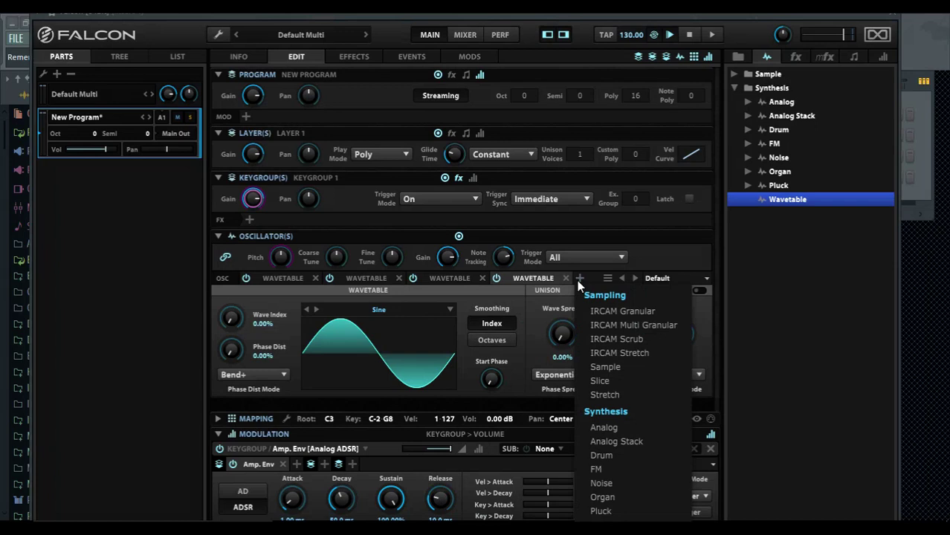
click(607, 525)
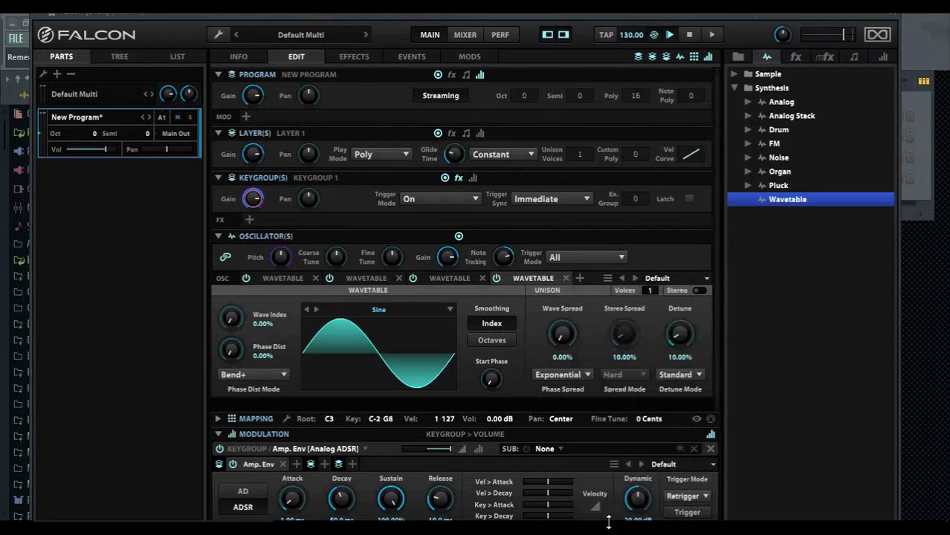
Delete the extra Wavetable oscillators, leaving a single sine oscillator
click(566, 278)
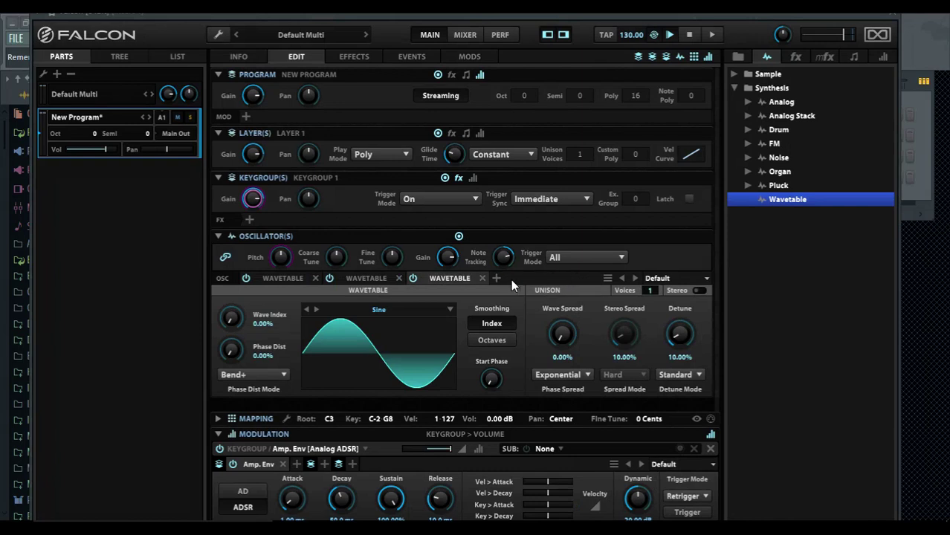
click(482, 278)
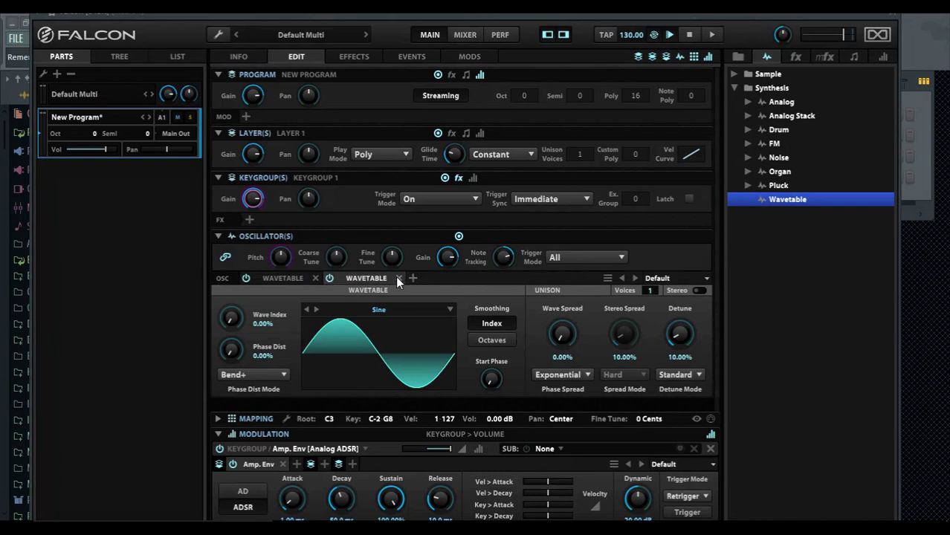
click(398, 278)
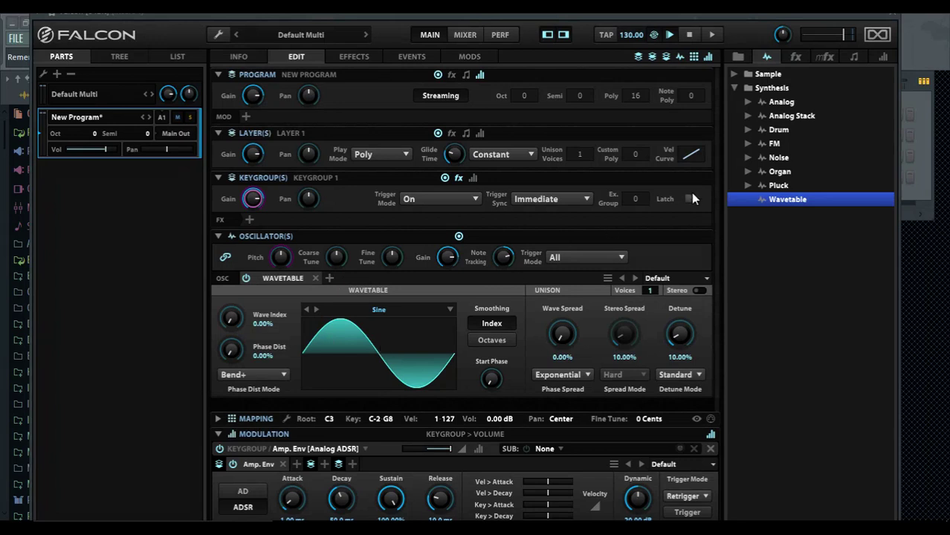
Load the Growl 1 wavetable from Multi > Bass into the oscillator
click(739, 58)
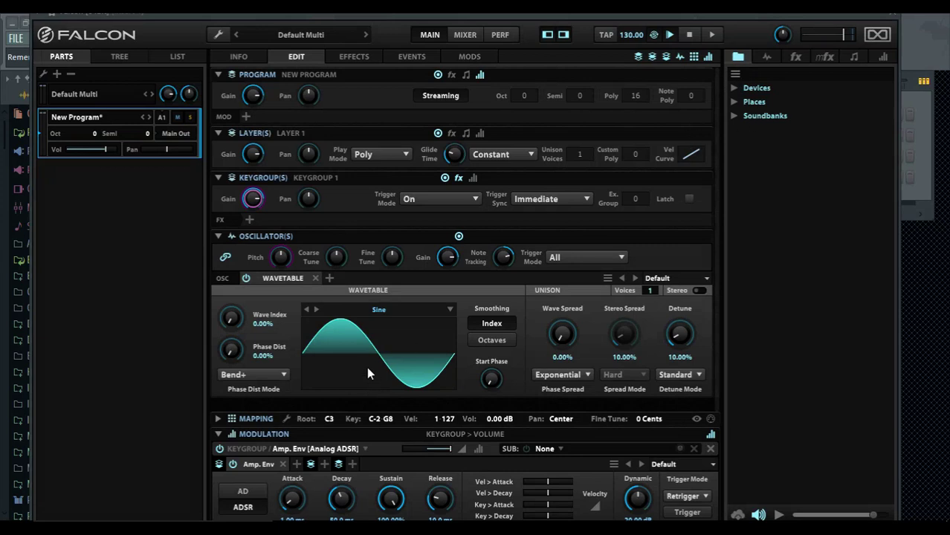
mouse_move(451, 10)
mouse_down()
mouse_move(459, 296)
mouse_move(469, 99)
mouse_move(450, 55)
mouse_move(450, 16)
mouse_up()
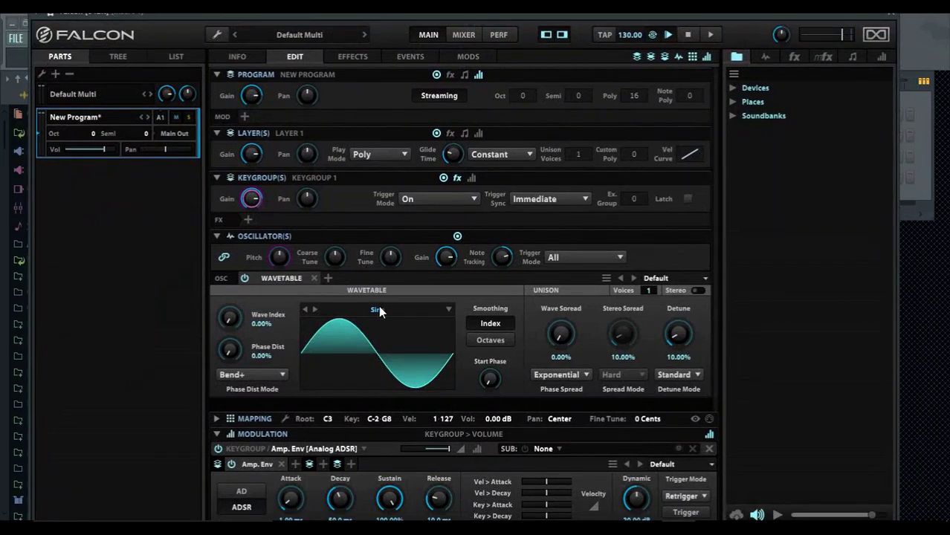
click(411, 311)
click(413, 314)
click(428, 313)
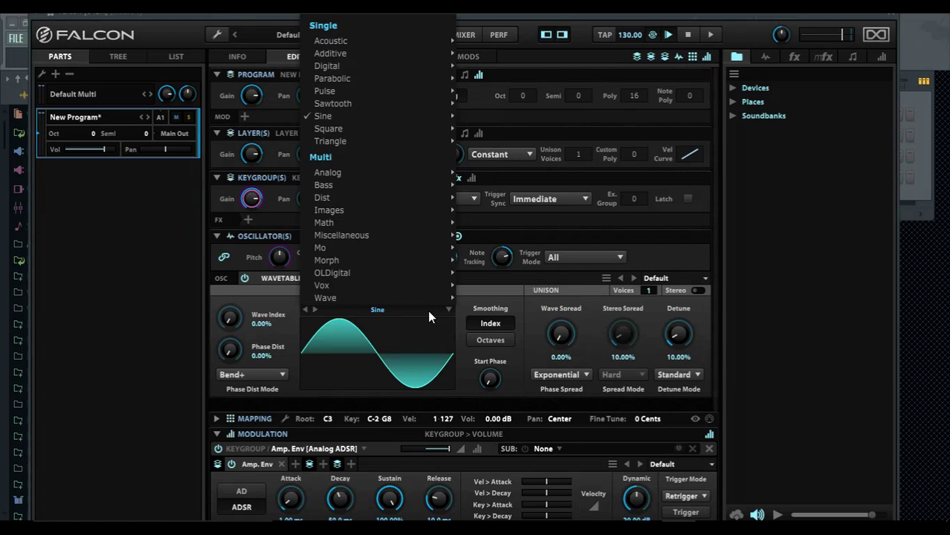
mouse_move(416, 190)
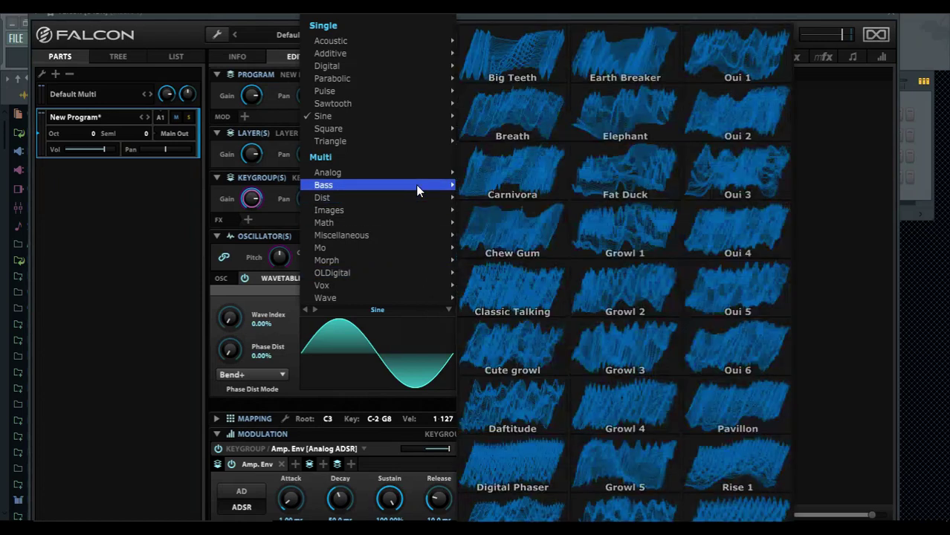
click(612, 216)
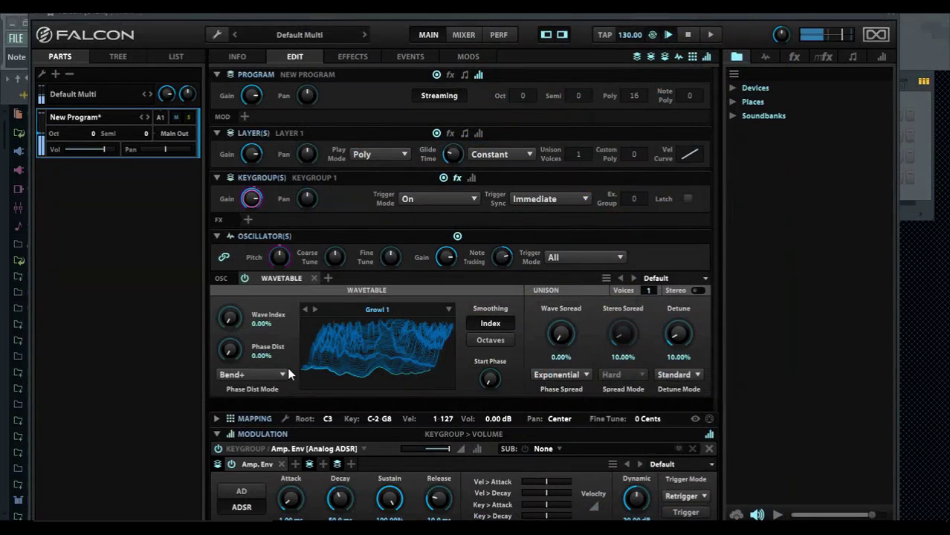
click(231, 326)
Assign a new keygroup LFO to the Wave Index via Add Modulation > Internal > Keygroup
drag(231, 327, 209, 323)
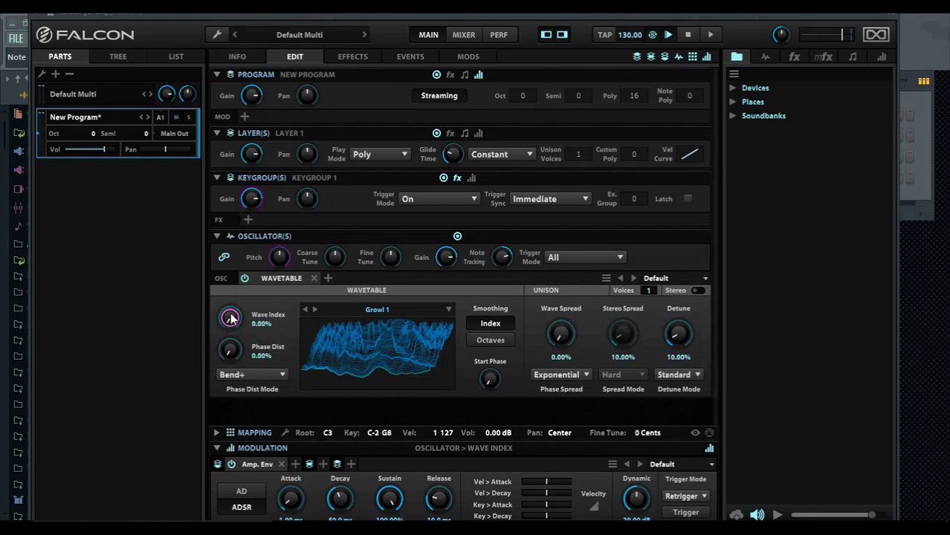
right_click(231, 318)
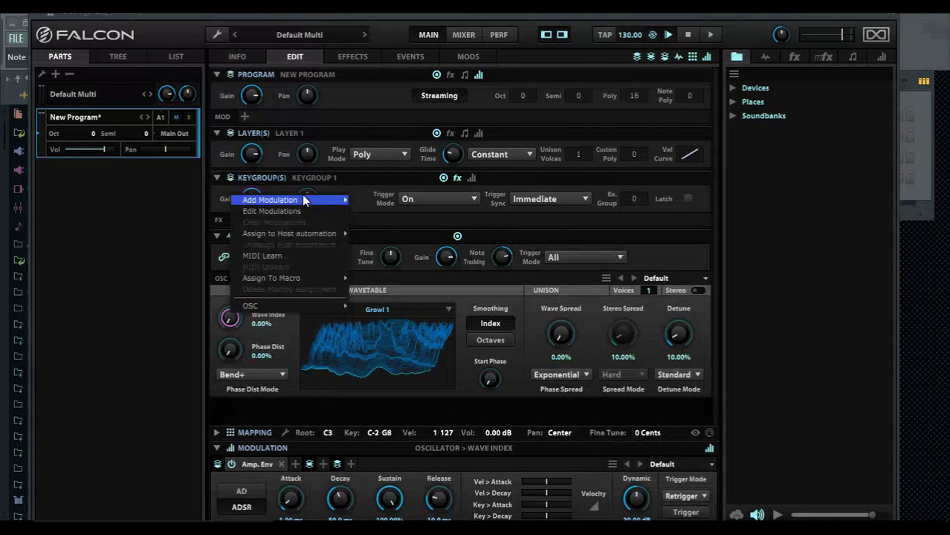
mouse_move(301, 196)
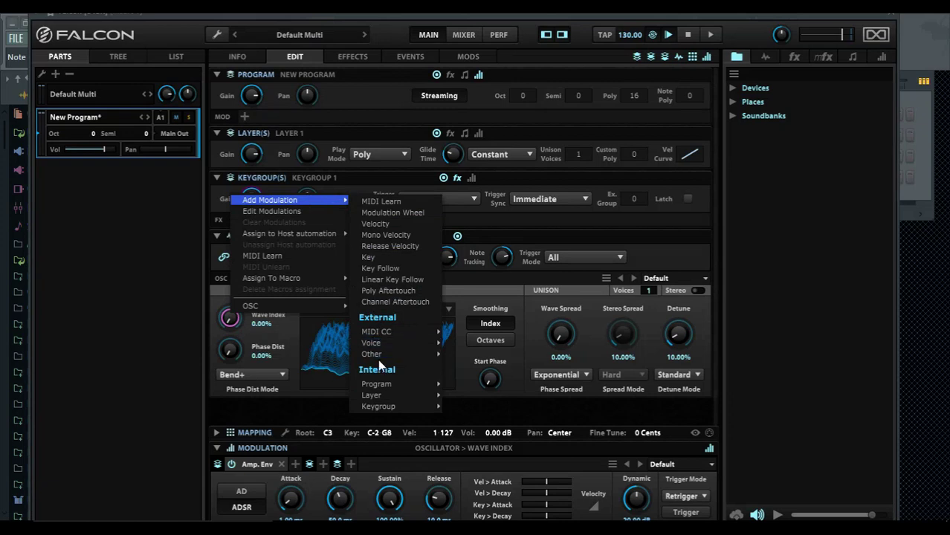
mouse_move(385, 408)
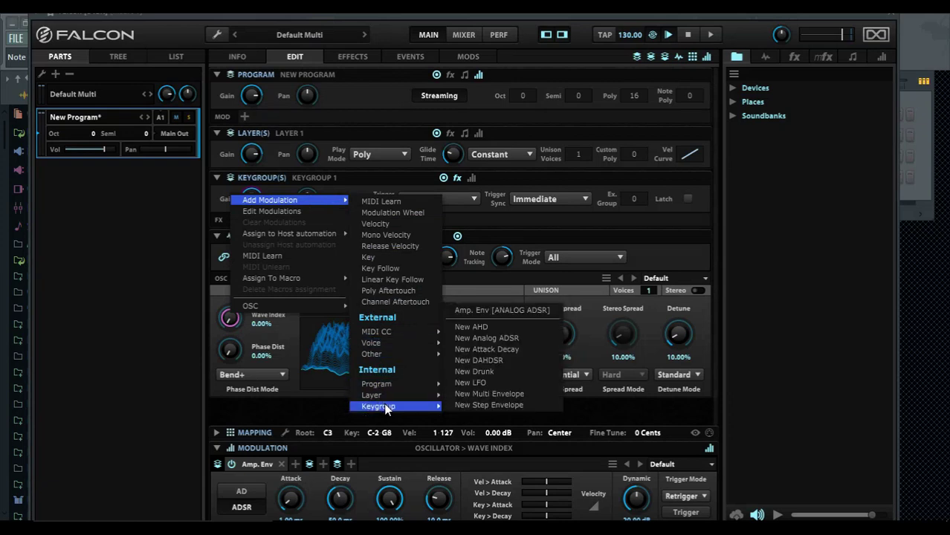
click(463, 385)
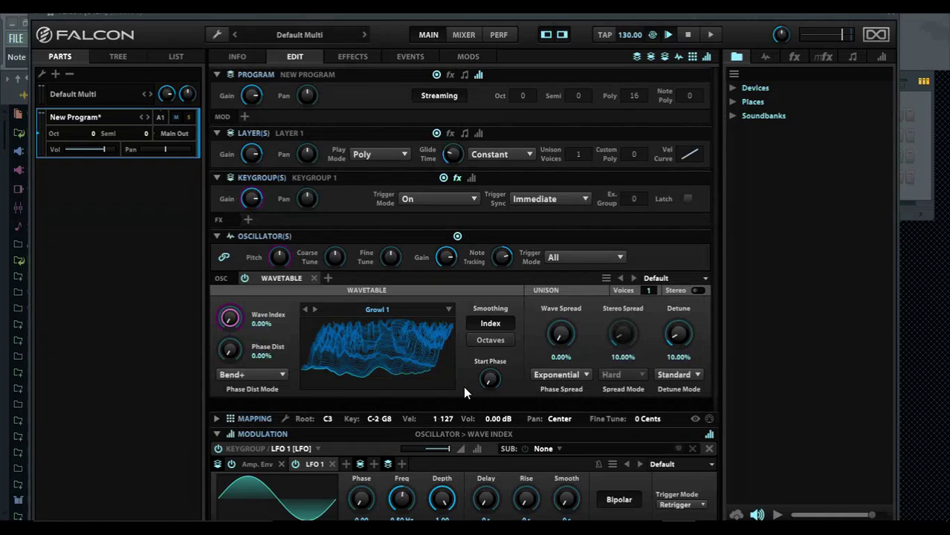
click(608, 496)
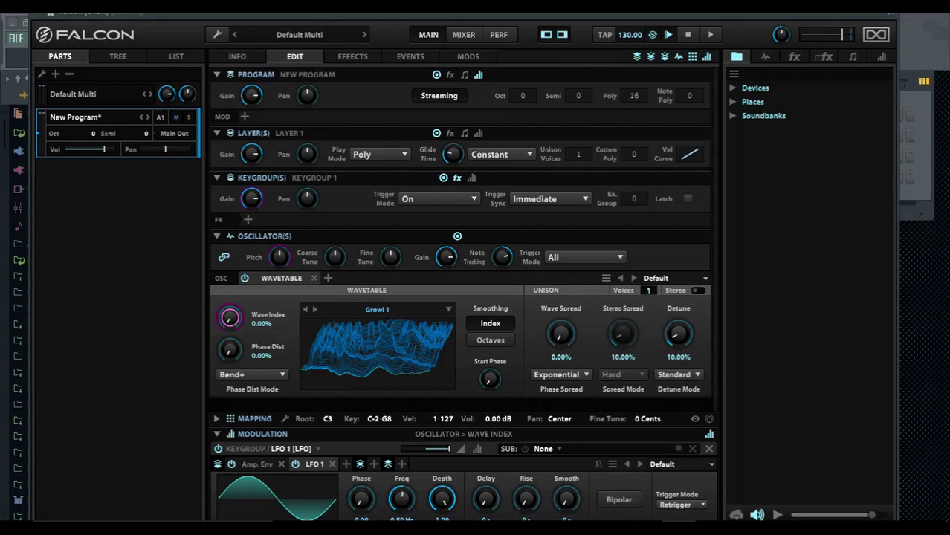
drag(149, 11, 159, 106)
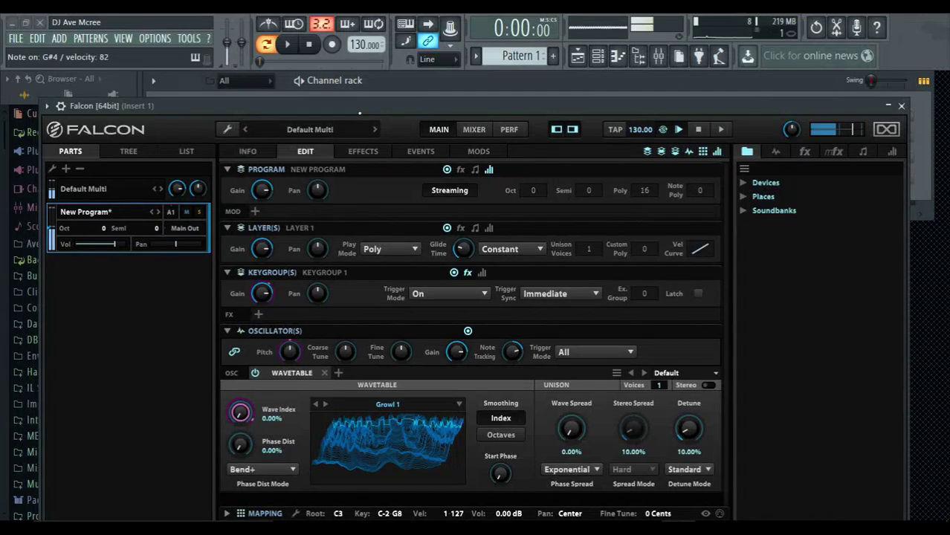
drag(342, 105, 332, 17)
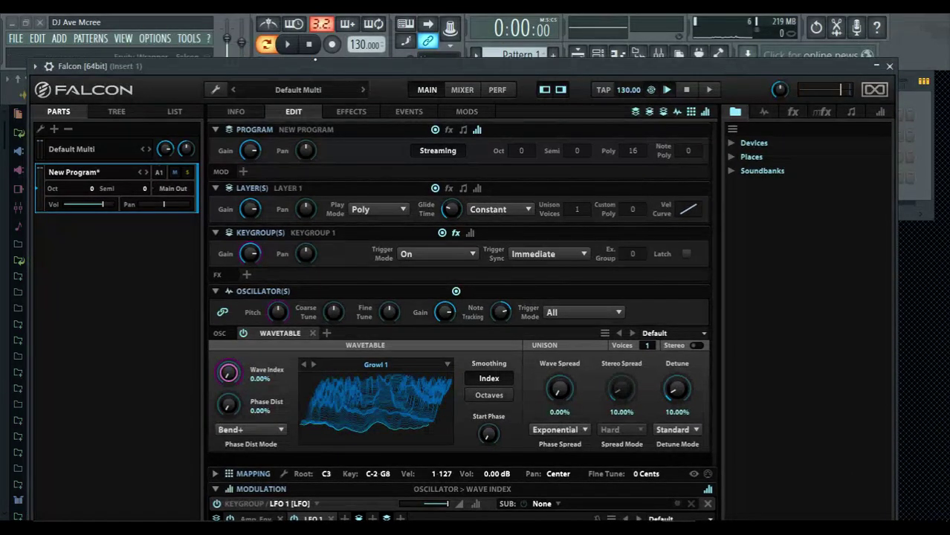
drag(316, 62, 310, 12)
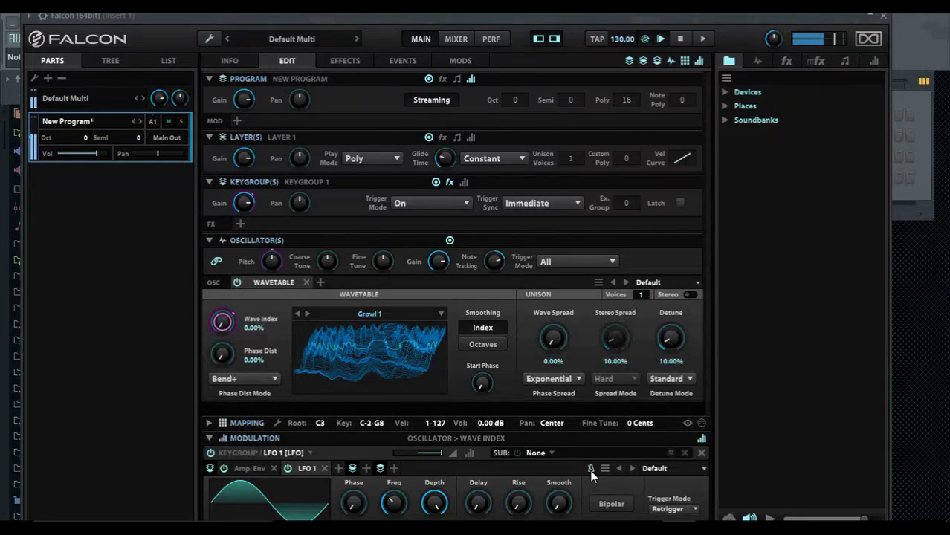
drag(458, 20, 438, 128)
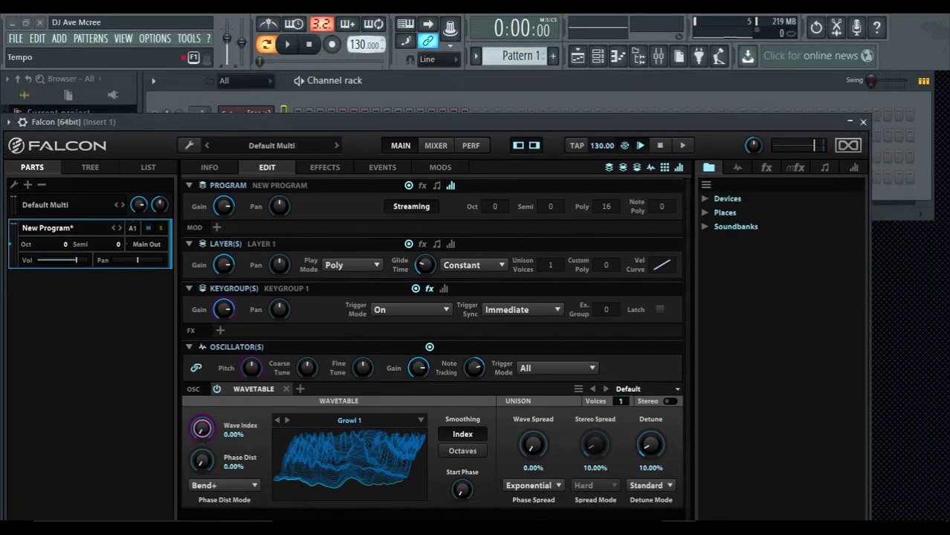
drag(364, 45, 364, 55)
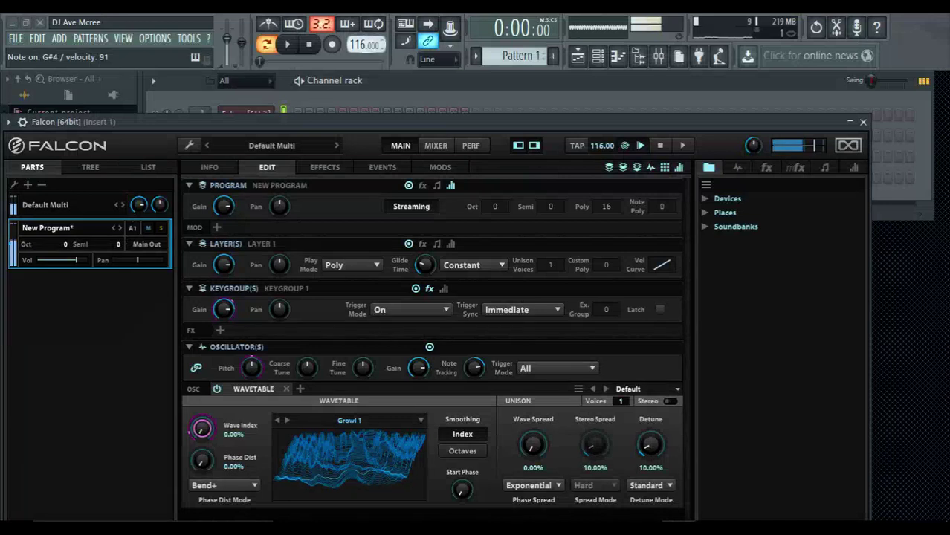
drag(365, 45, 364, 78)
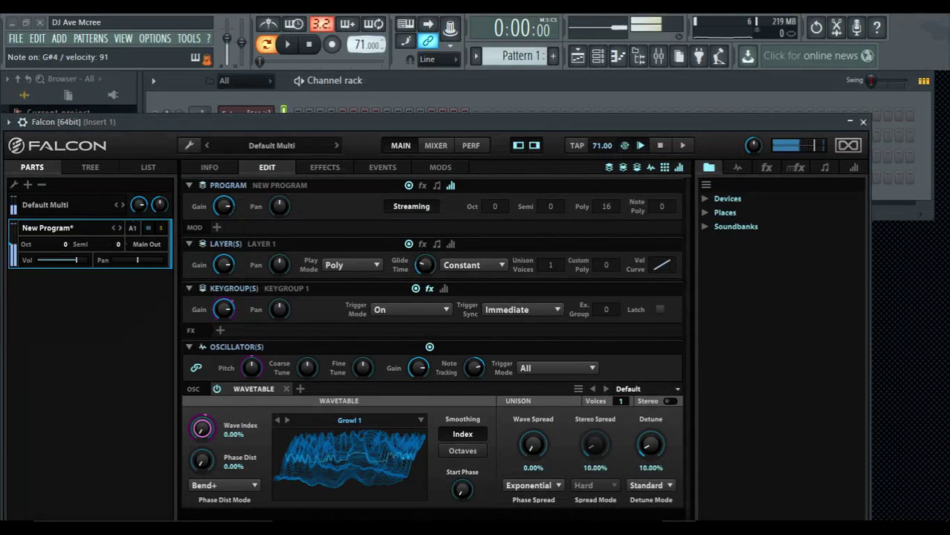
drag(364, 44, 365, 9)
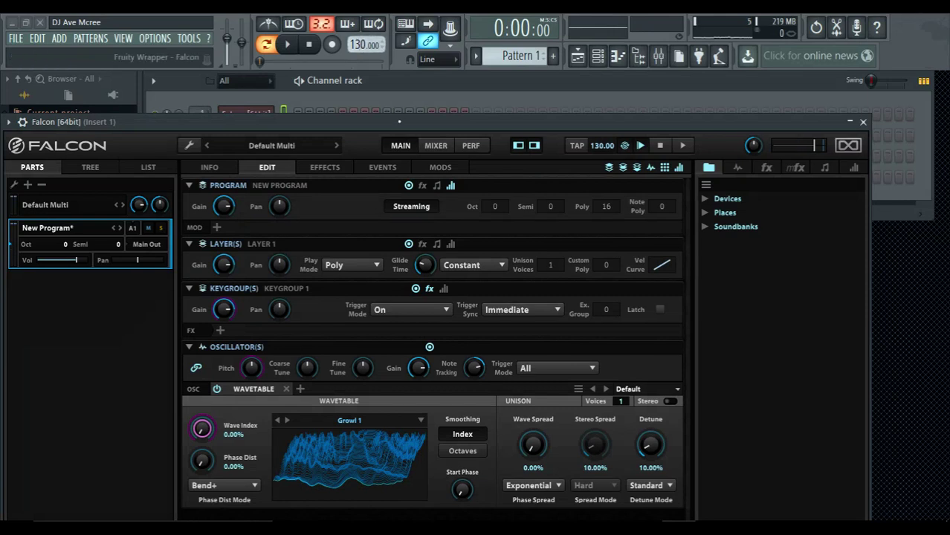
drag(400, 121, 424, 13)
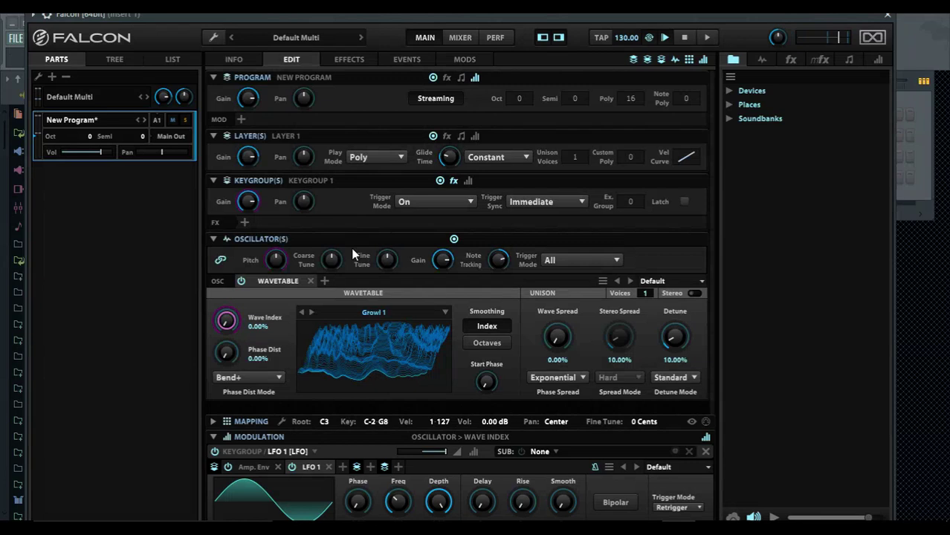
Add two more Wavetable oscillators, one with the + button and one from the browser
click(325, 281)
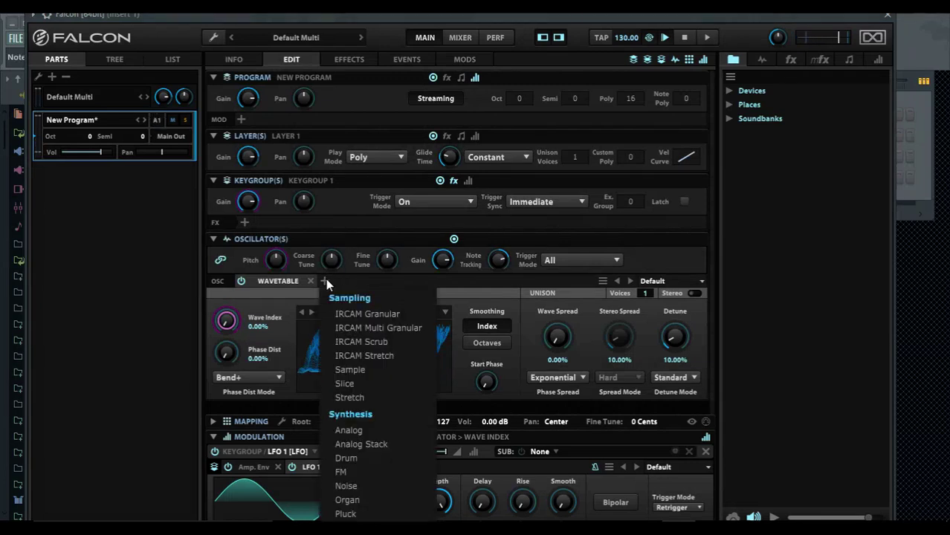
click(353, 528)
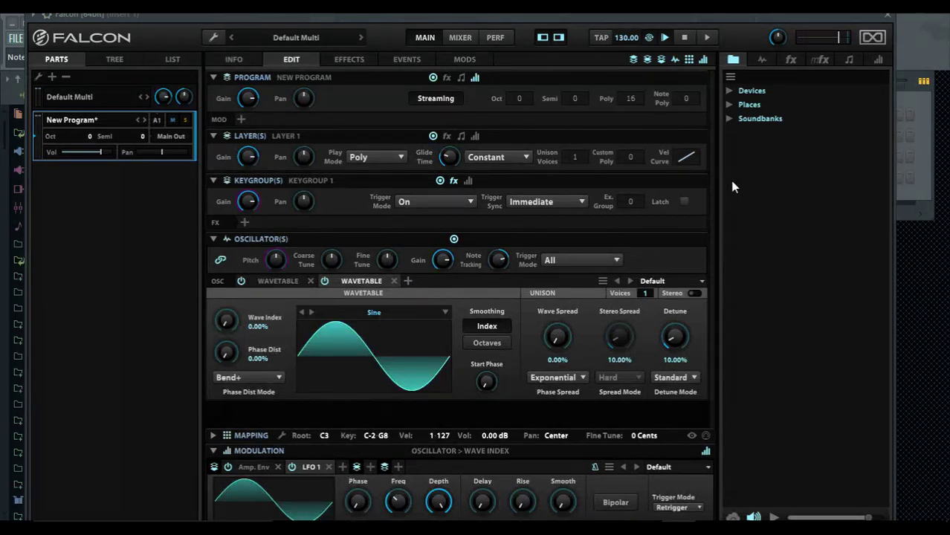
click(758, 60)
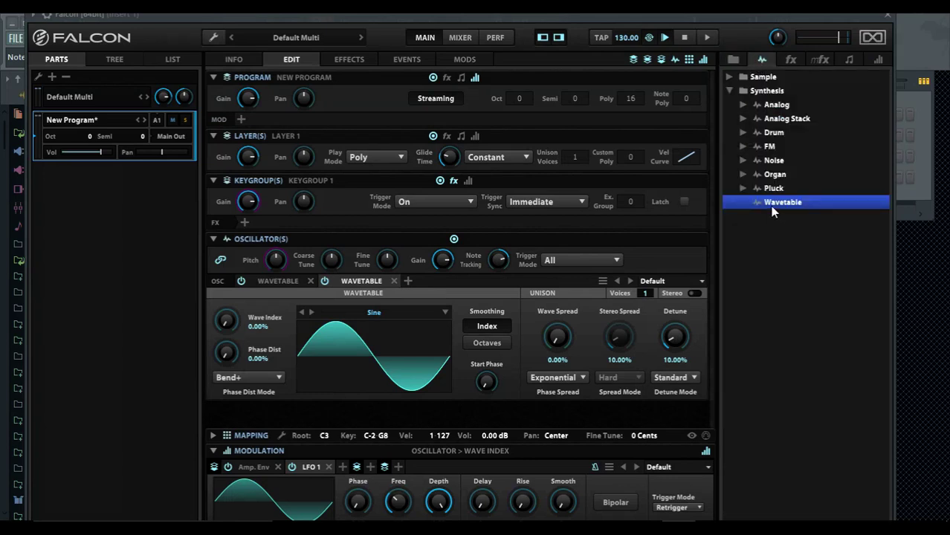
drag(772, 206, 450, 286)
Load the Growl 3 wavetable from Multi > Bass into the second oscillator
click(370, 280)
click(295, 284)
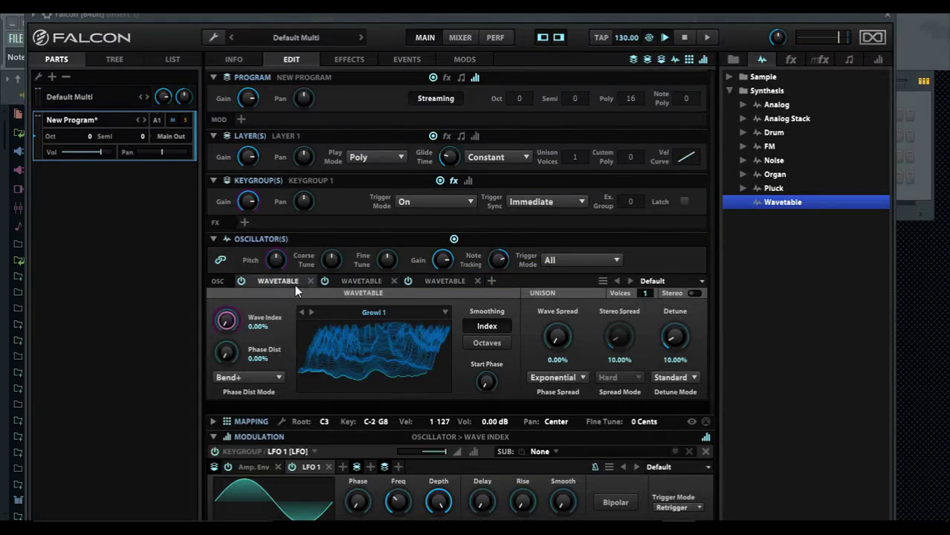
click(361, 280)
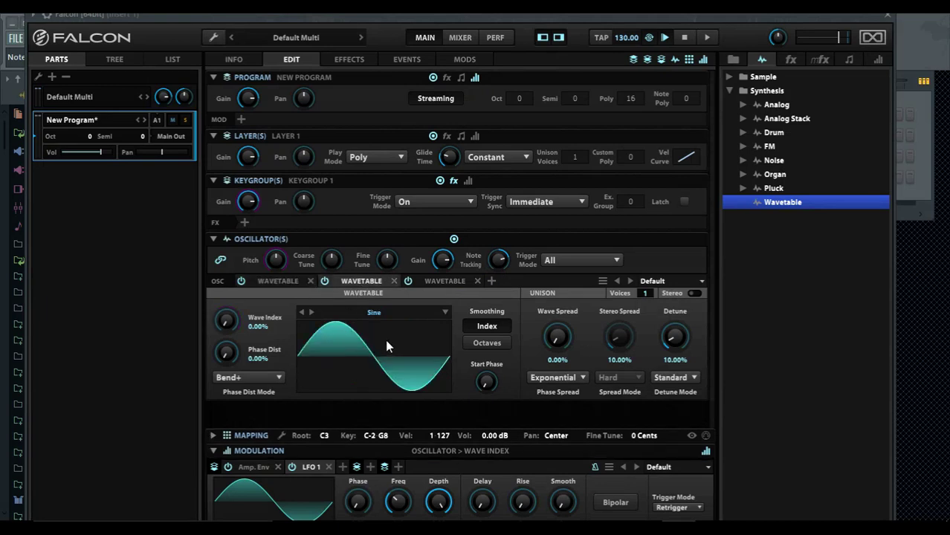
click(437, 313)
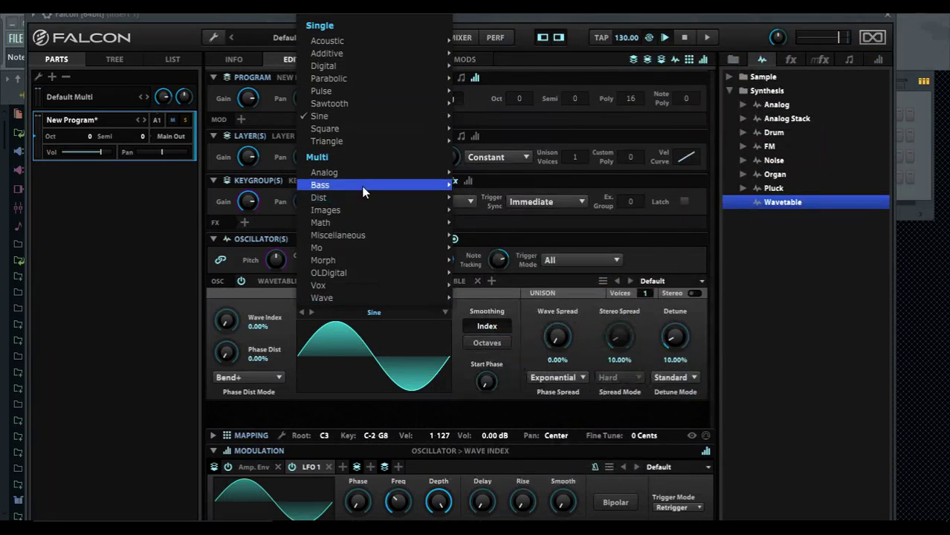
mouse_move(362, 185)
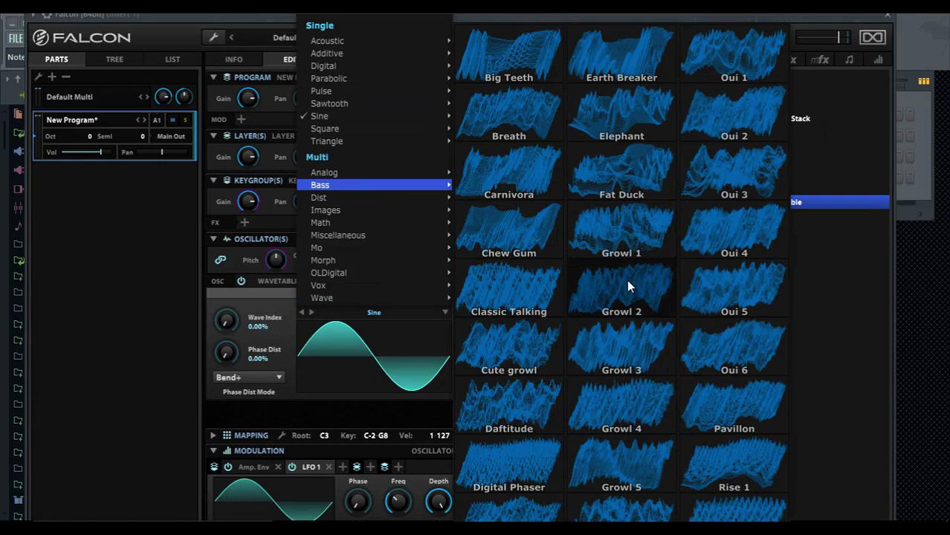
click(635, 348)
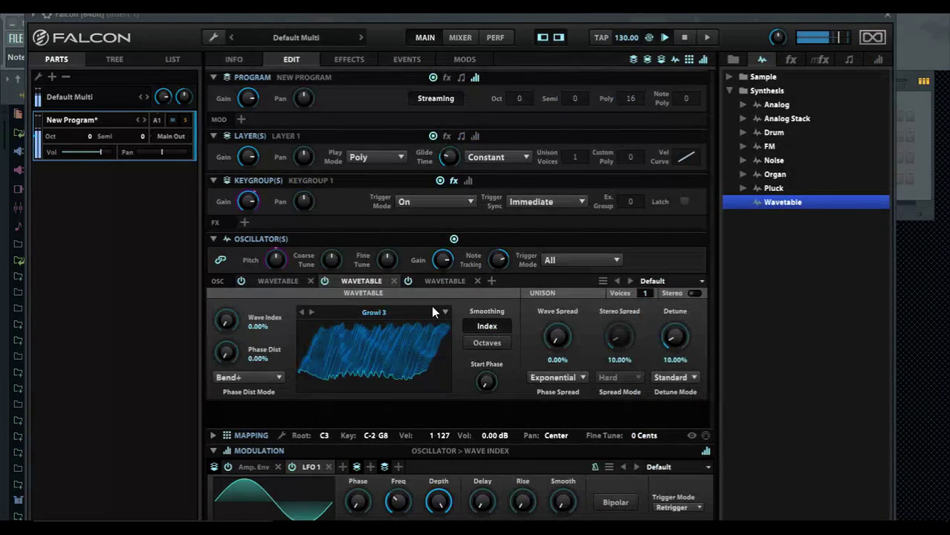
Route keygroup LFO 1 to the second oscillator's Wave Index as well
click(323, 281)
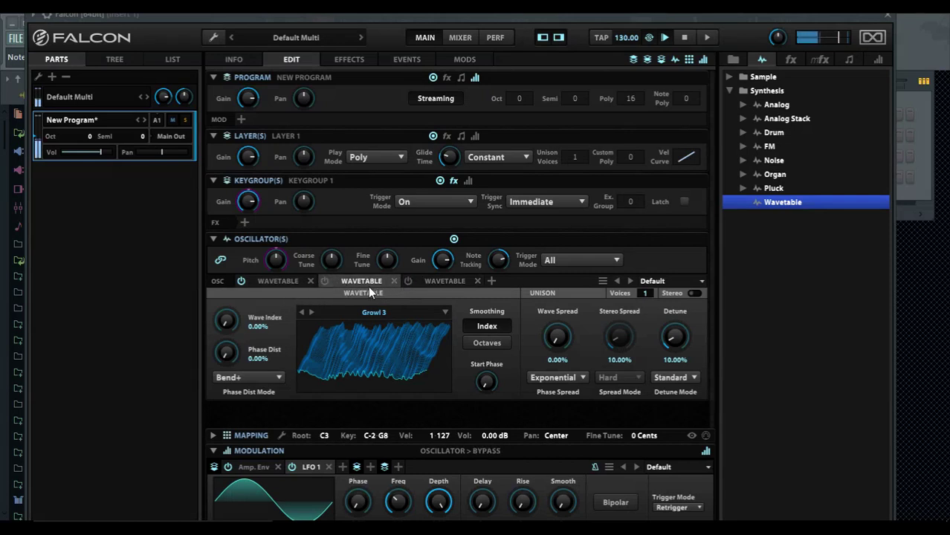
click(323, 282)
right_click(313, 469)
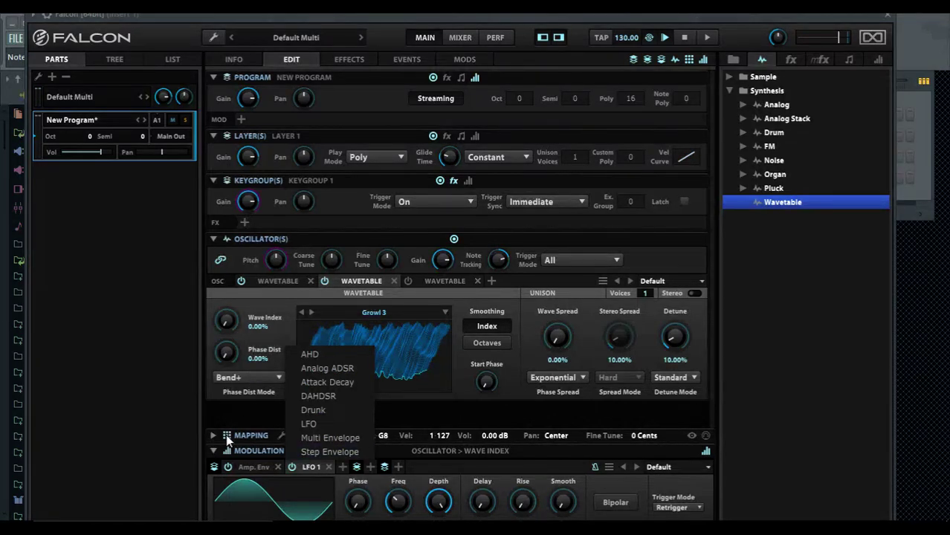
click(228, 414)
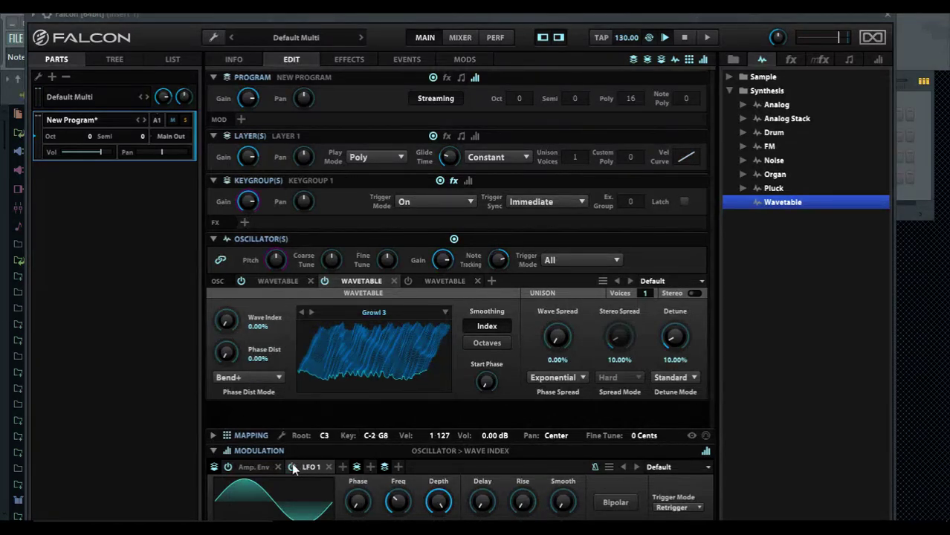
click(306, 482)
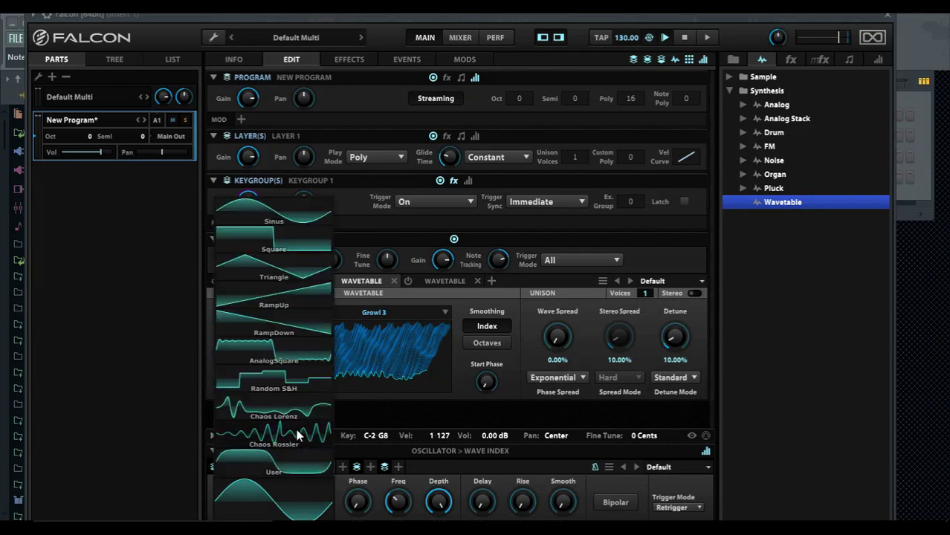
click(154, 435)
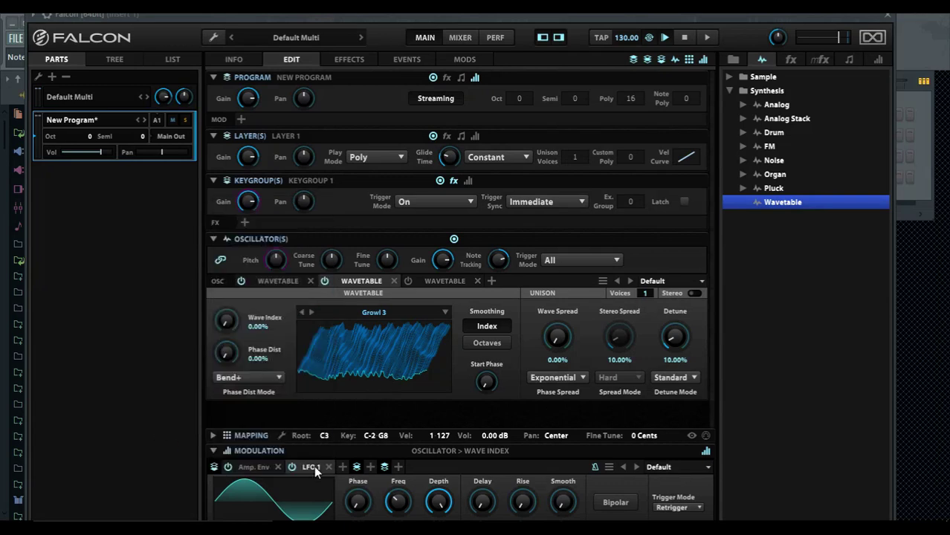
drag(312, 461, 237, 316)
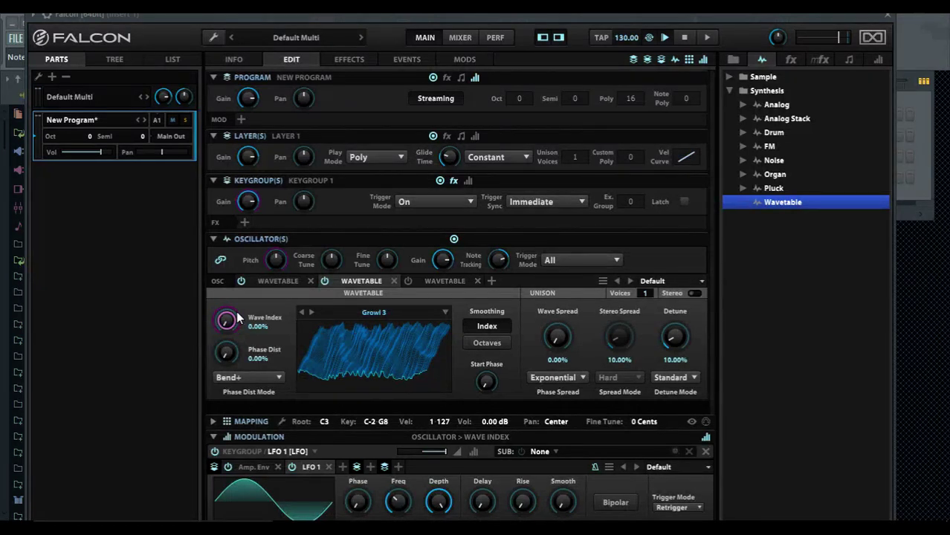
Change the oscillator Trigger Mode to Cycle, then to Random Cycle
click(609, 258)
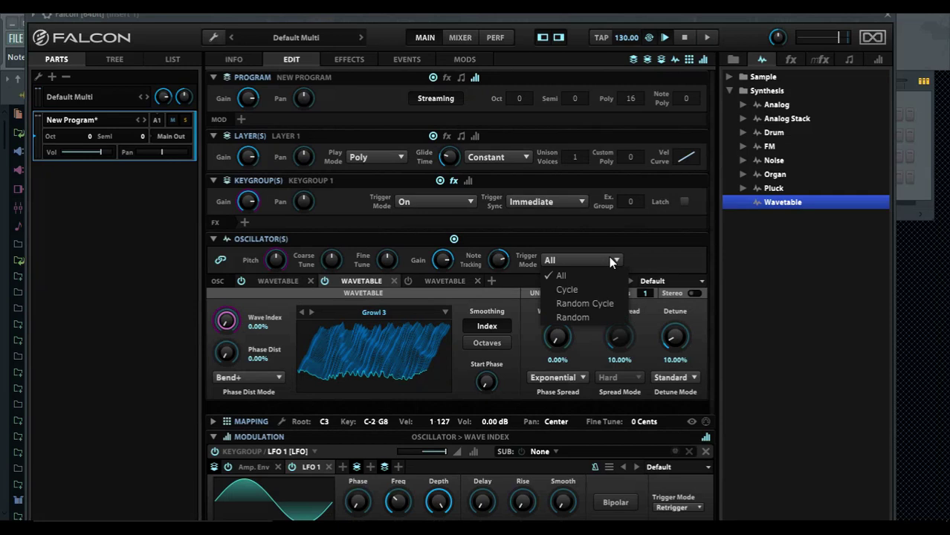
click(590, 290)
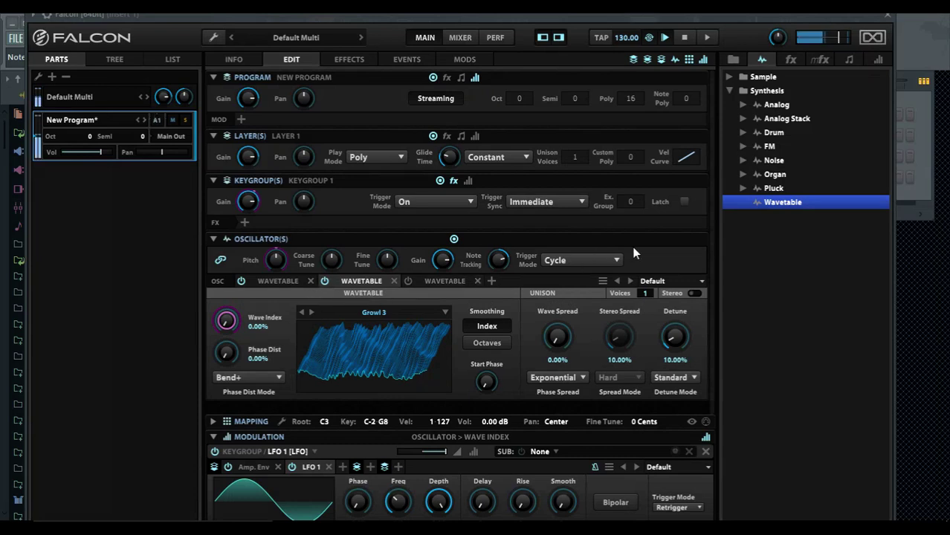
click(620, 260)
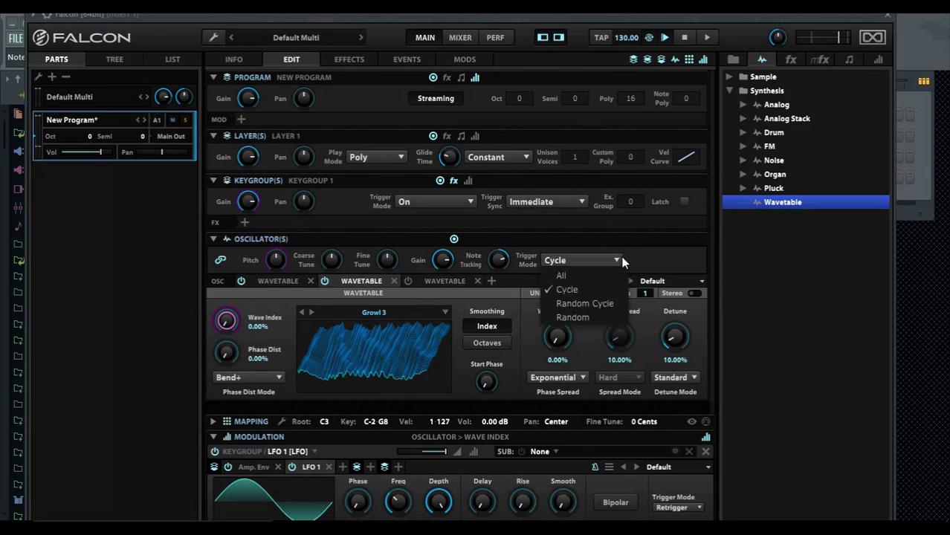
click(602, 302)
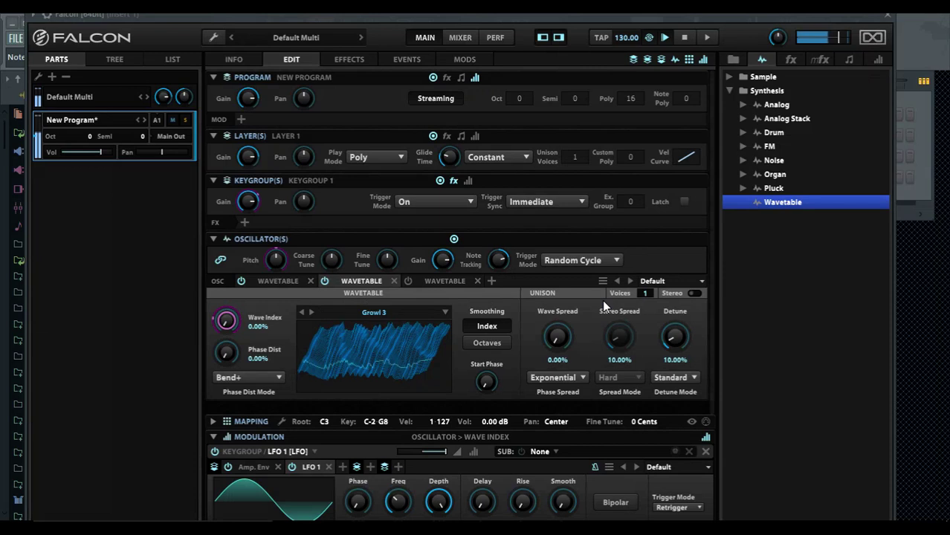
On the third oscillator, load Multi > Bass > Cute growl and route LFO 1 to its Wave Index
click(449, 281)
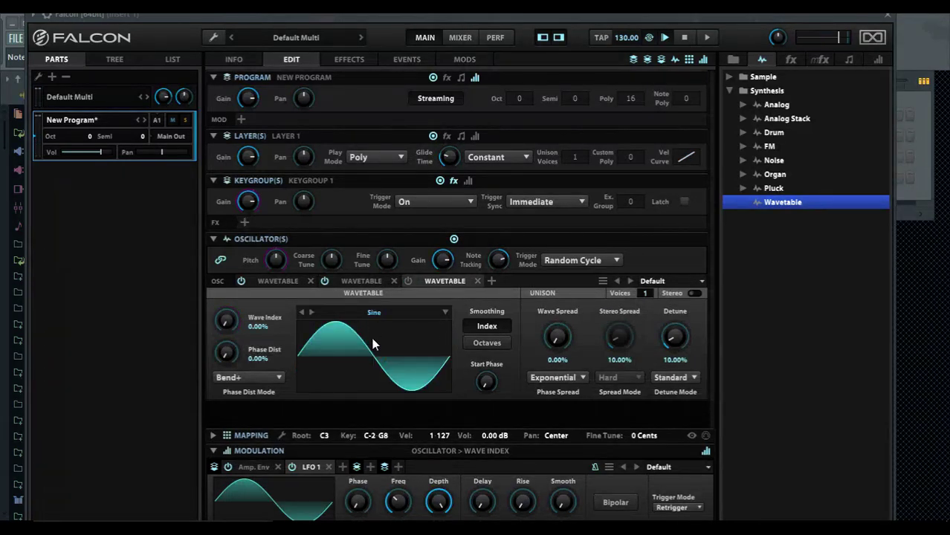
click(444, 312)
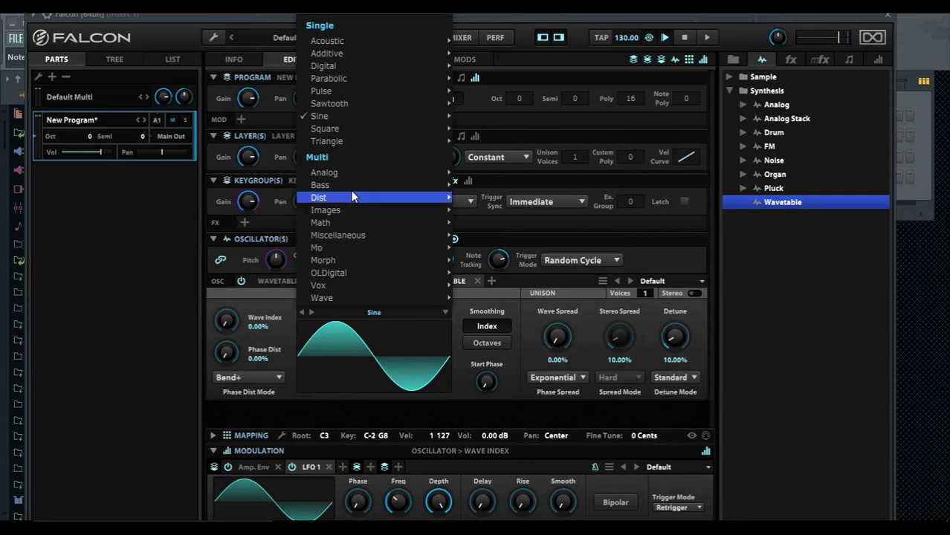
click(381, 185)
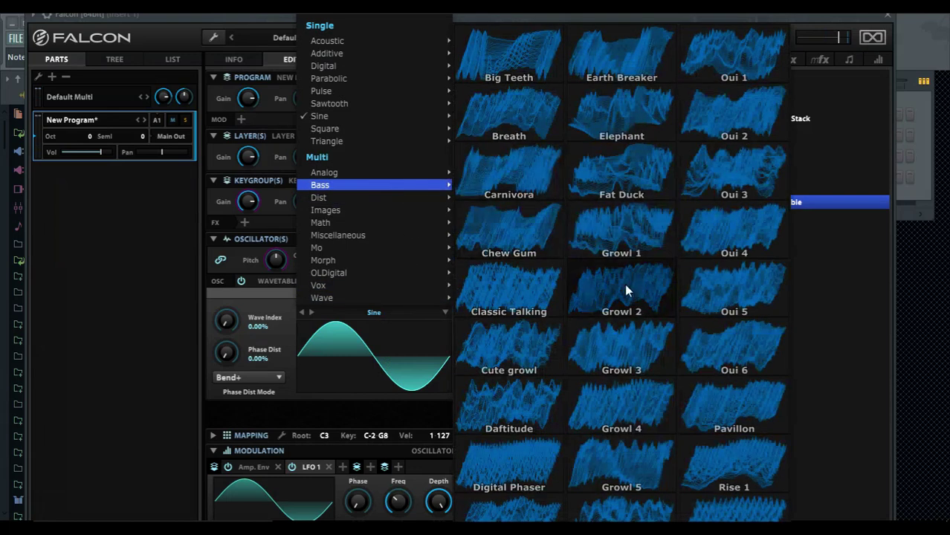
click(539, 362)
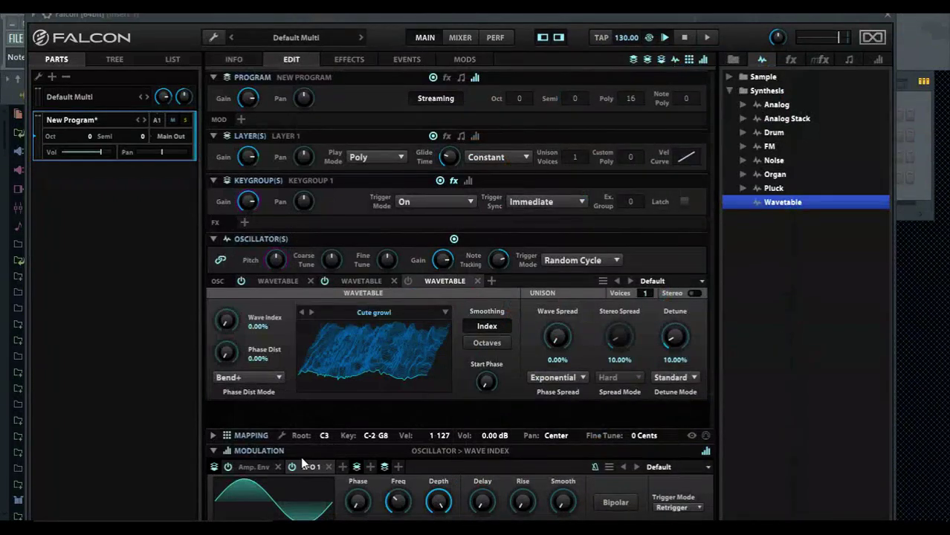
drag(307, 470, 234, 324)
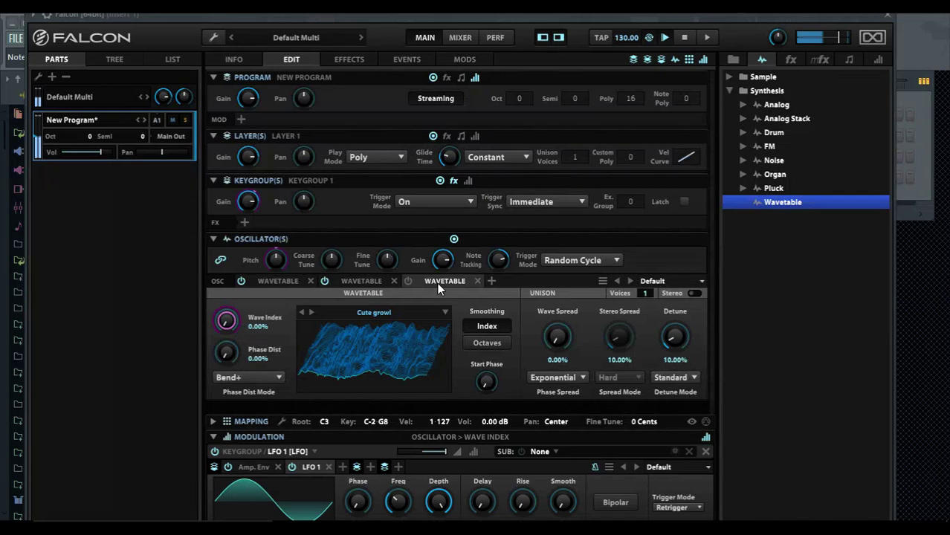
click(408, 281)
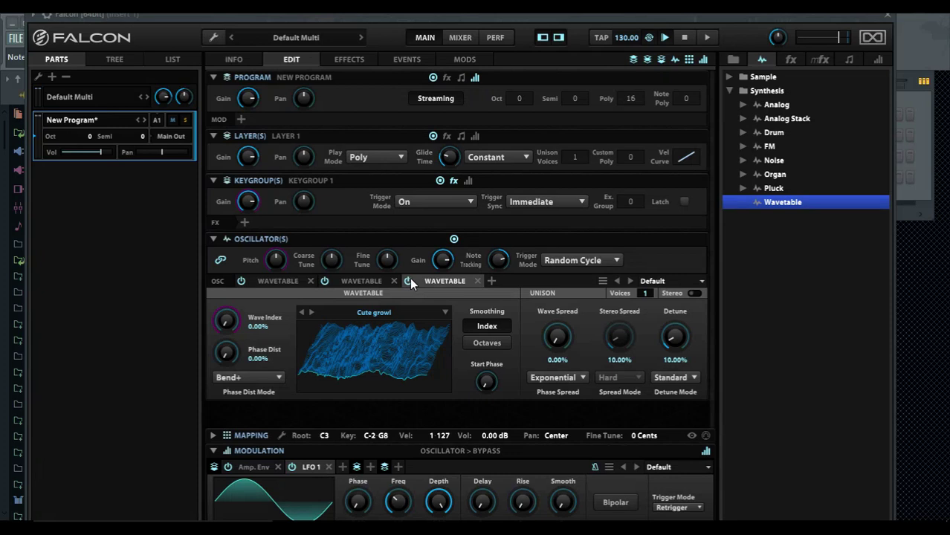
drag(401, 13, 394, 70)
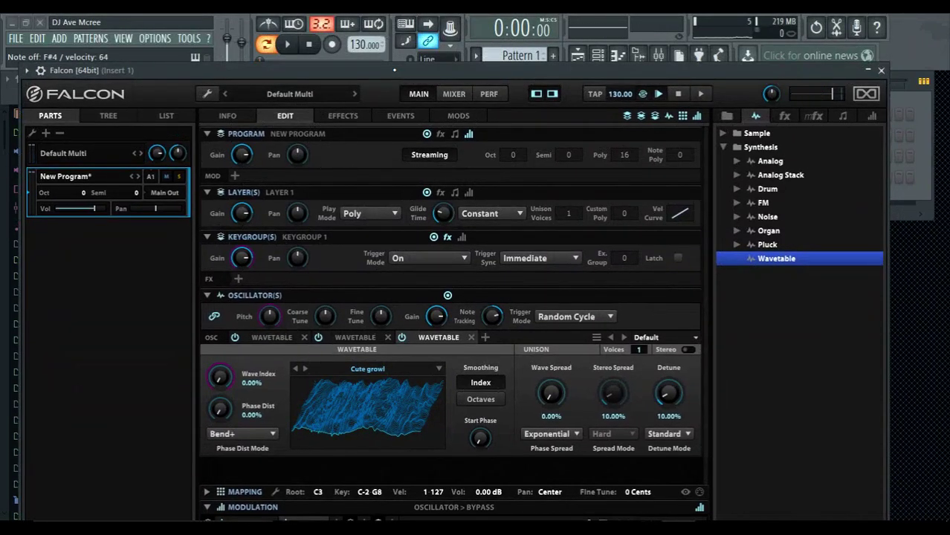
drag(394, 70, 390, 14)
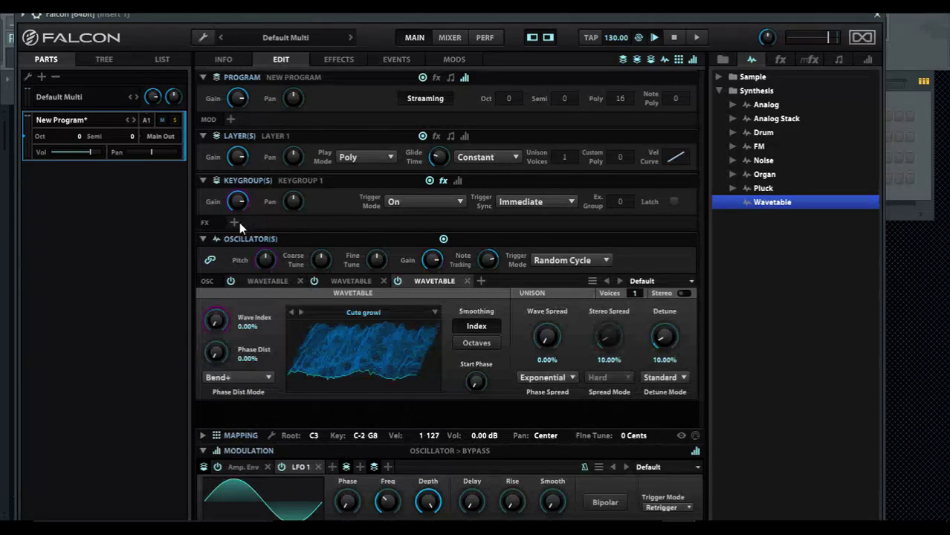
Insert a Diffusion reverb into the Keygroup FX with the first oscillator selected
click(256, 283)
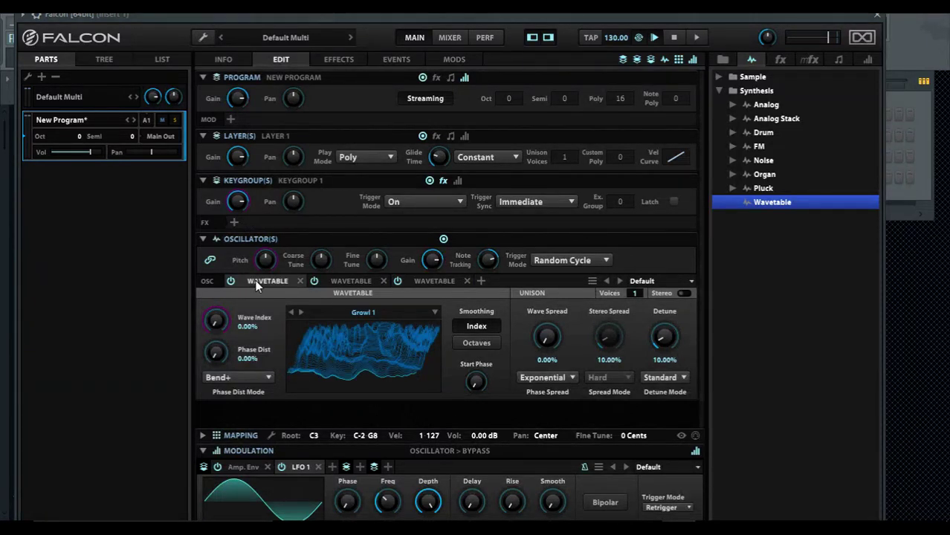
click(234, 224)
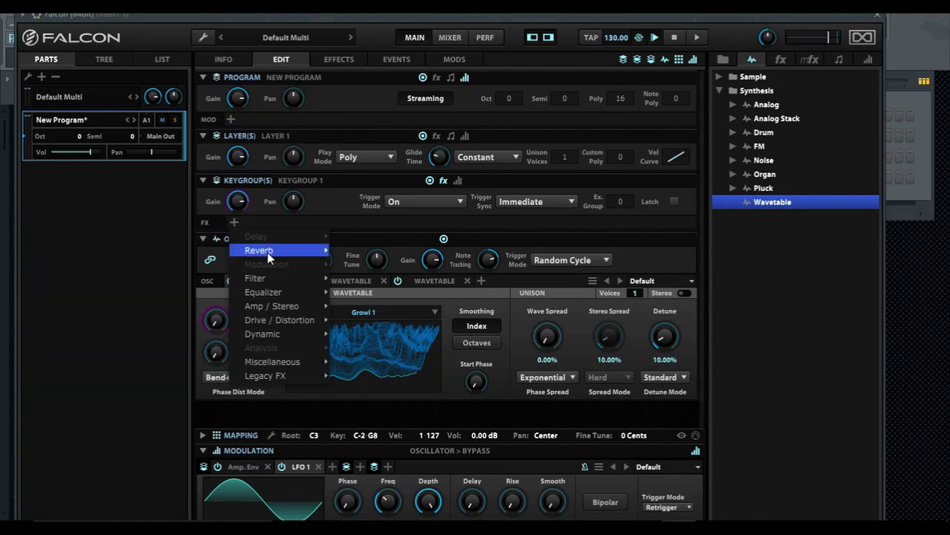
mouse_move(268, 254)
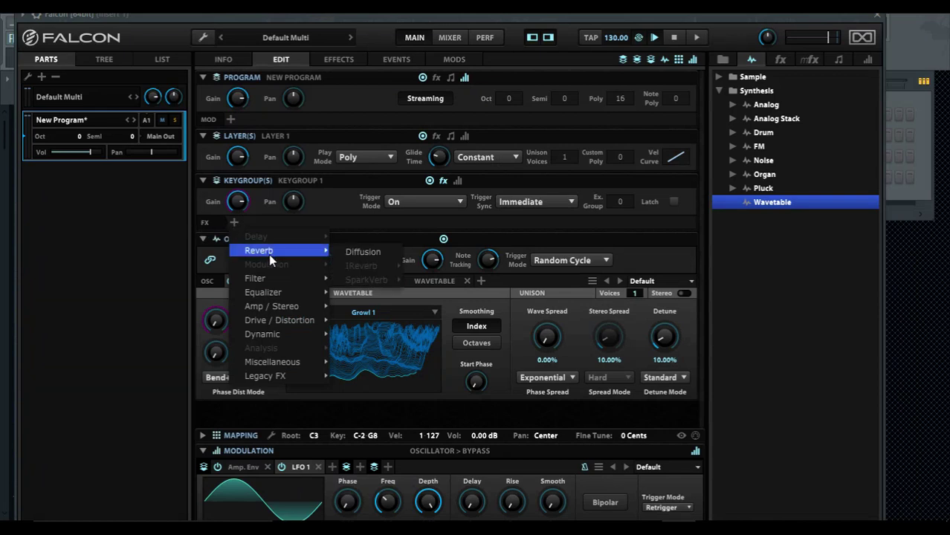
click(347, 252)
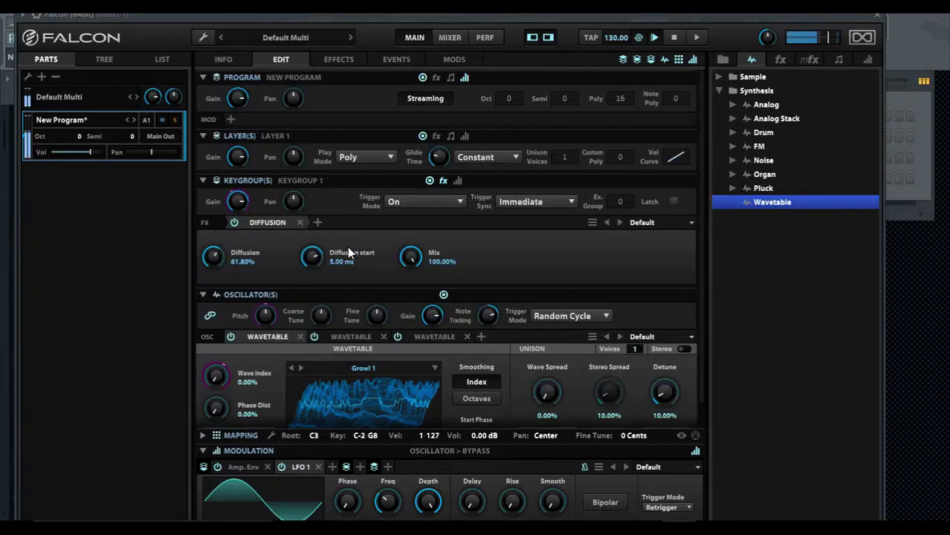
click(678, 223)
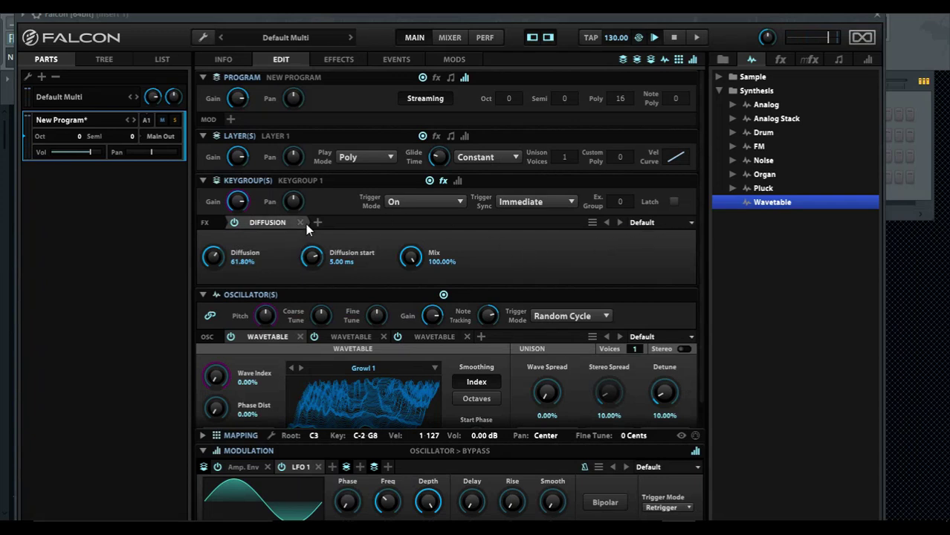
mouse_move(385, 15)
mouse_down()
mouse_move(391, 74)
mouse_move(387, 12)
mouse_up()
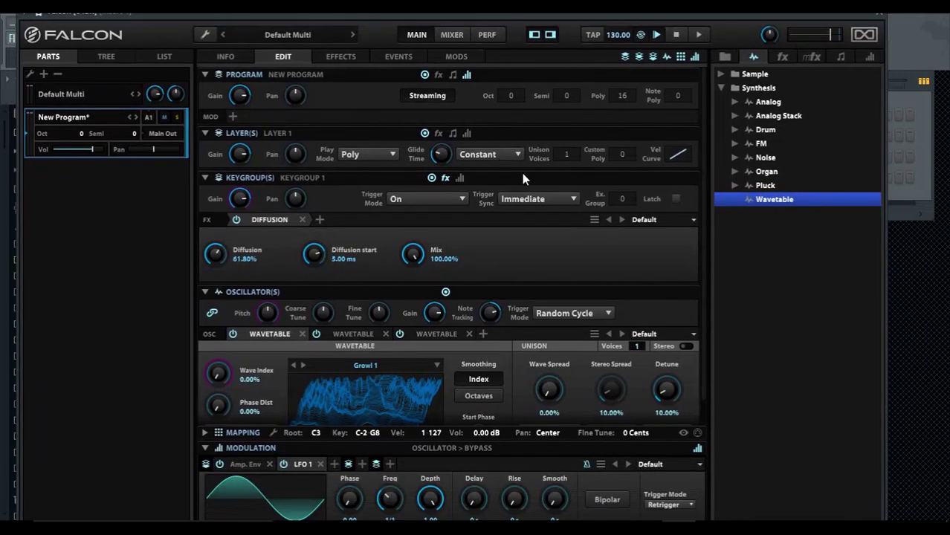
Set the first oscillator's unison to 5 voices with 44% detune
drag(633, 345, 636, 302)
drag(663, 394, 662, 336)
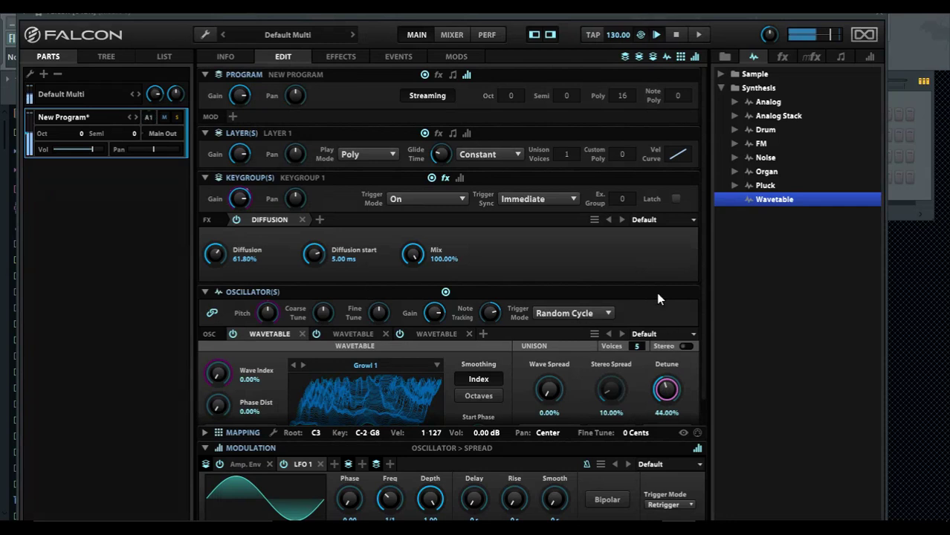
drag(605, 12, 590, 66)
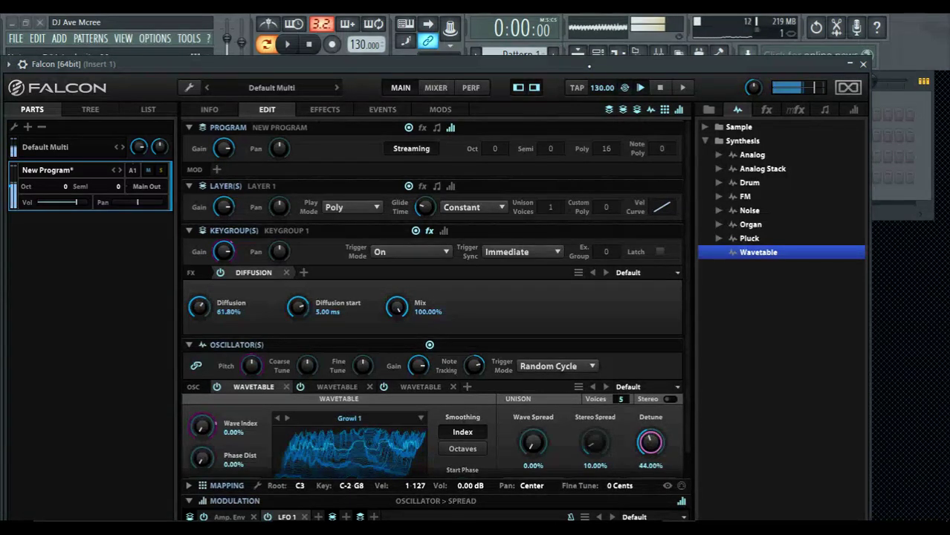
drag(589, 66, 602, 13)
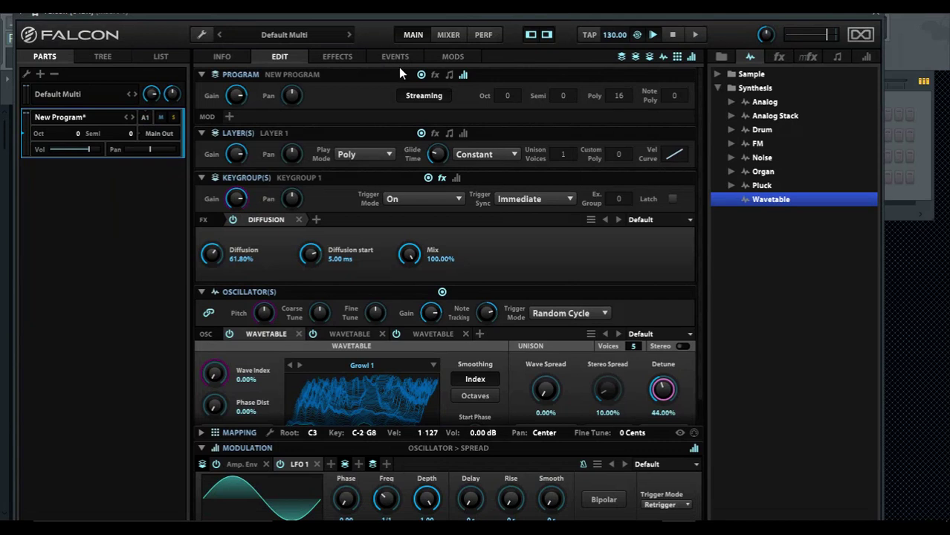
Add SparkVerb with the 09 - Shimmer 'Final Countdown' preset (15.68 s decay, 53.34% mix)
click(338, 57)
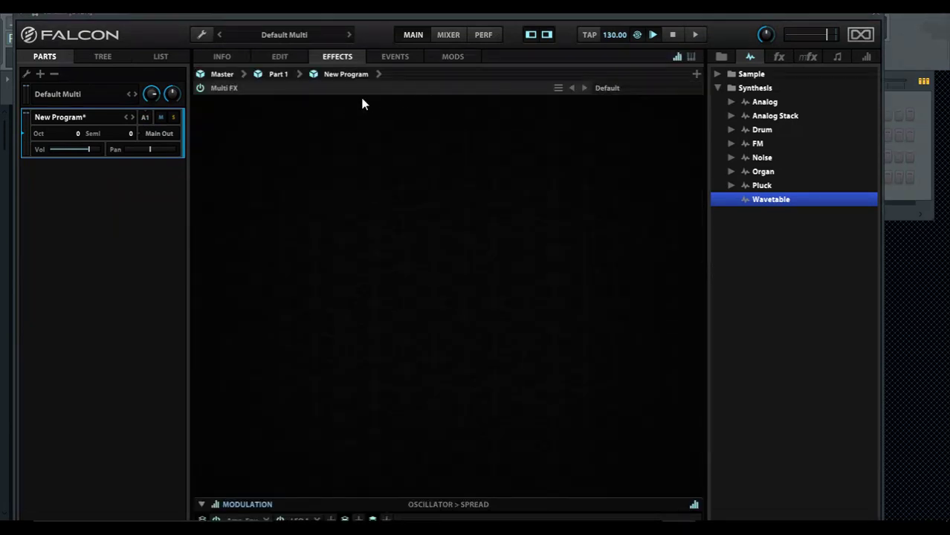
click(695, 74)
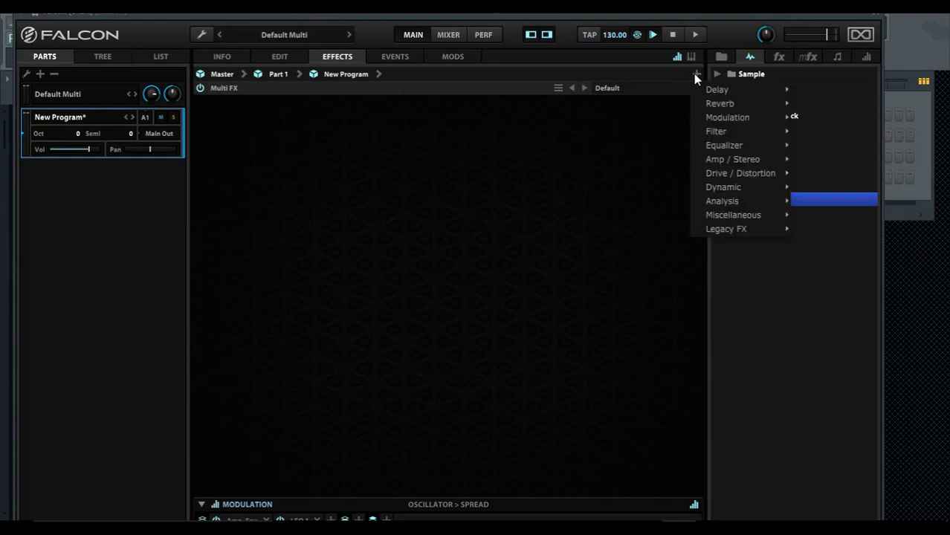
mouse_move(717, 105)
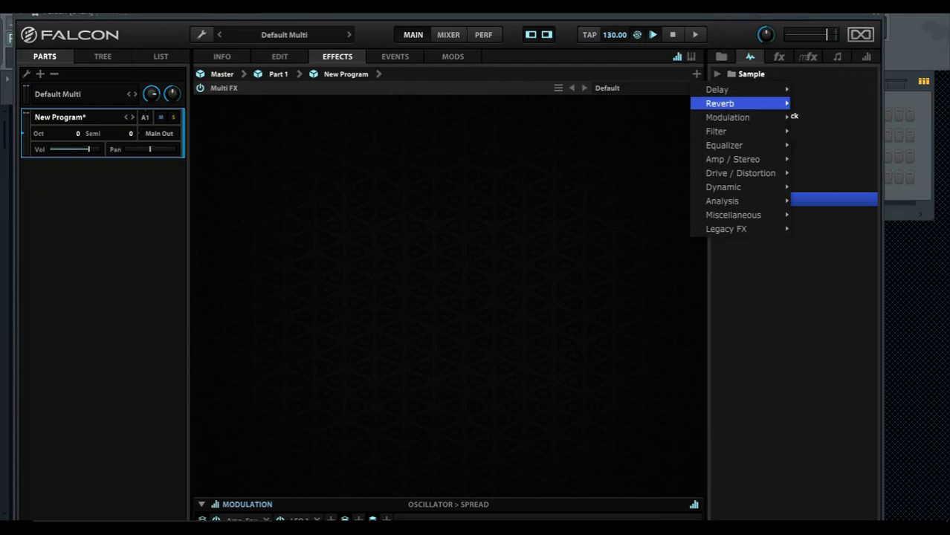
click(369, 44)
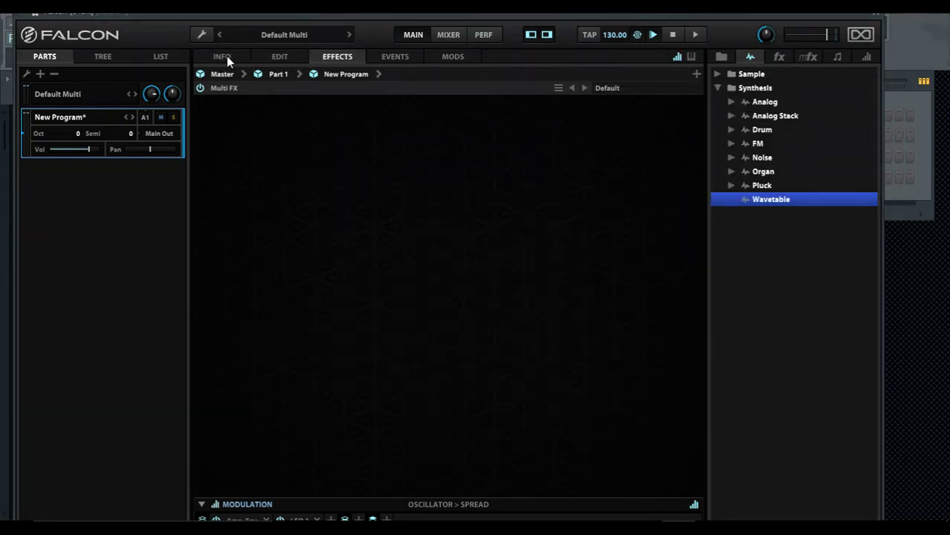
click(284, 57)
click(323, 58)
click(695, 75)
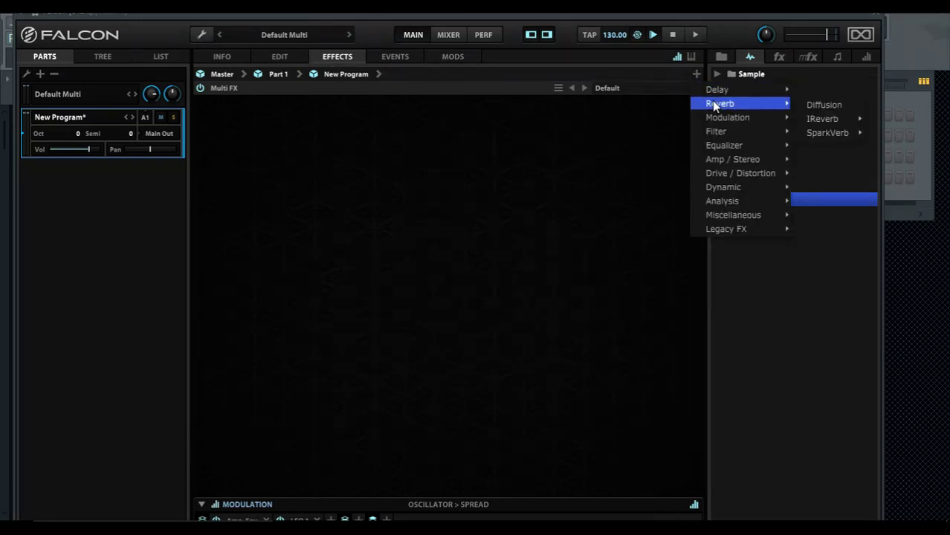
mouse_move(738, 103)
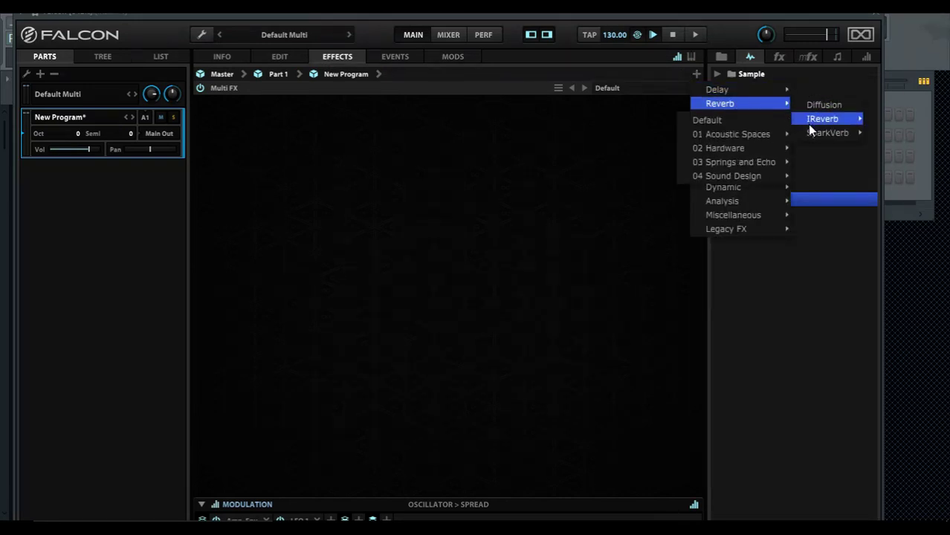
mouse_move(809, 133)
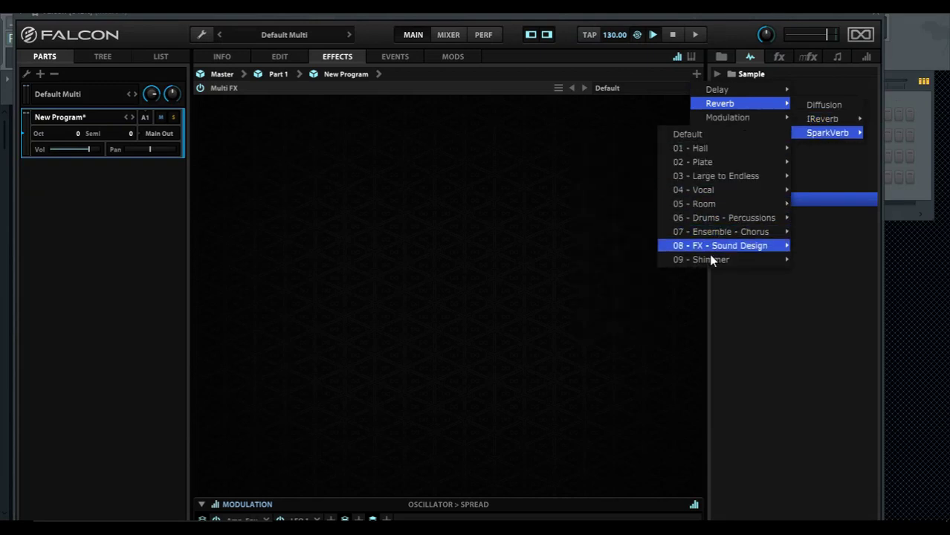
mouse_move(712, 259)
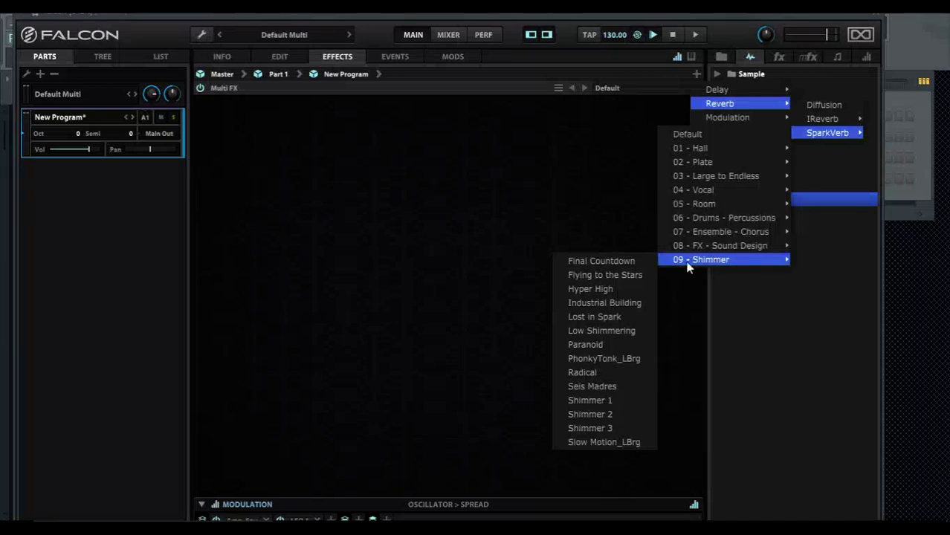
click(621, 260)
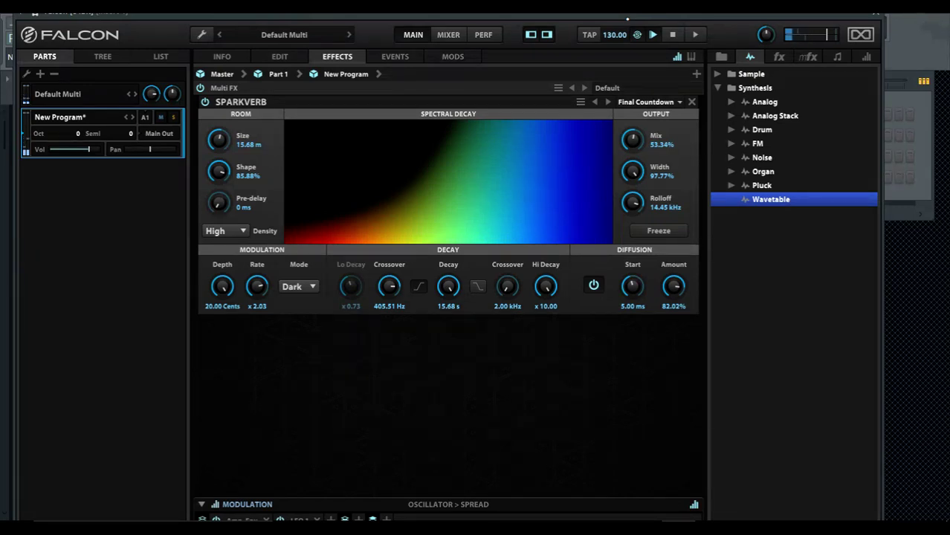
drag(632, 13, 621, 62)
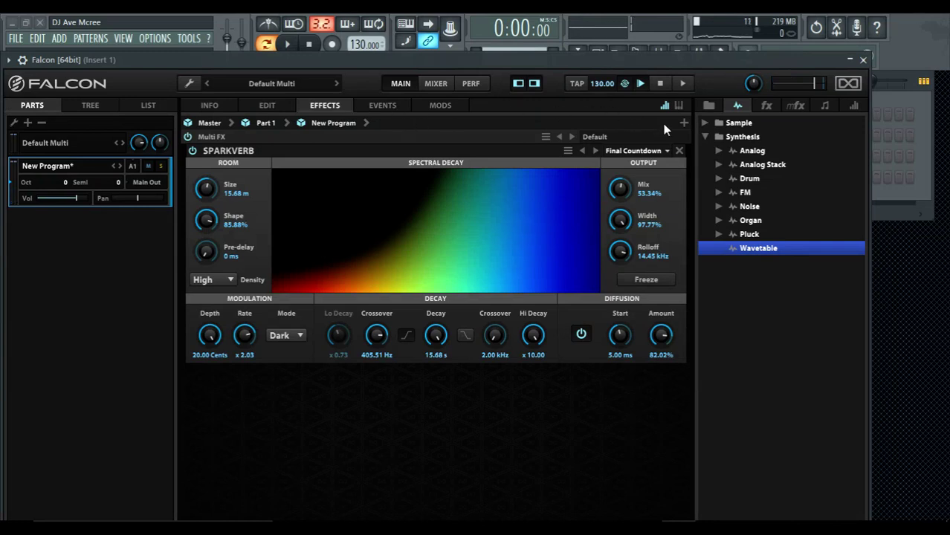
Insert a Drive / Distortion Wave Shaper with the Asymetric preset below SparkVerb
click(682, 122)
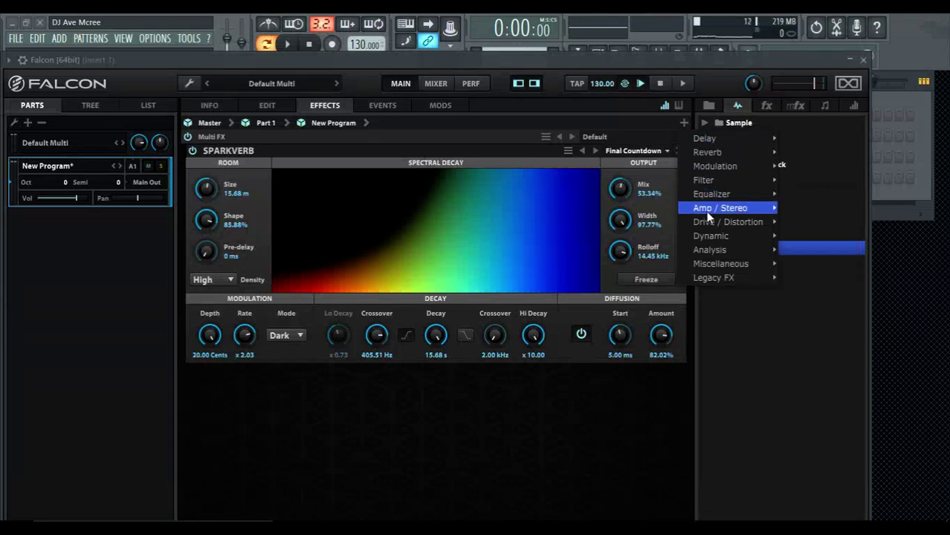
mouse_move(708, 212)
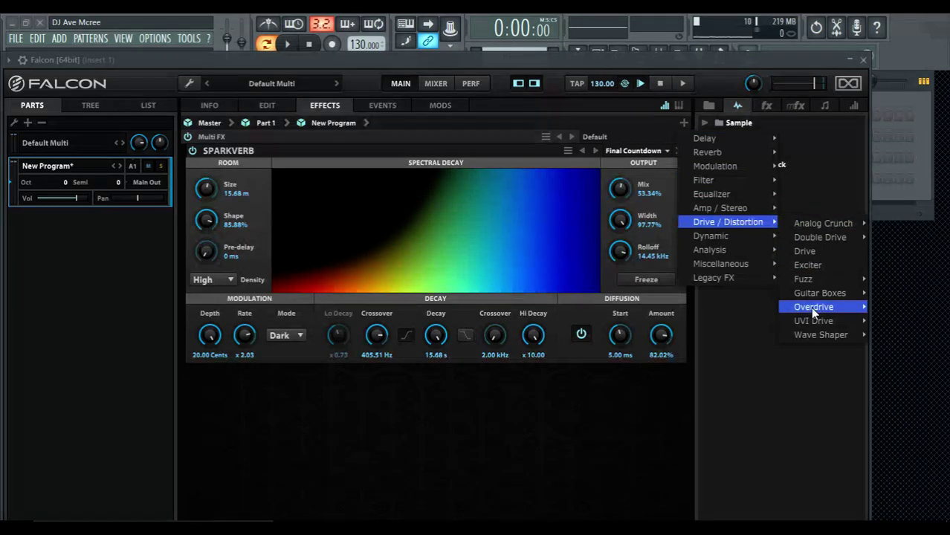
mouse_move(818, 337)
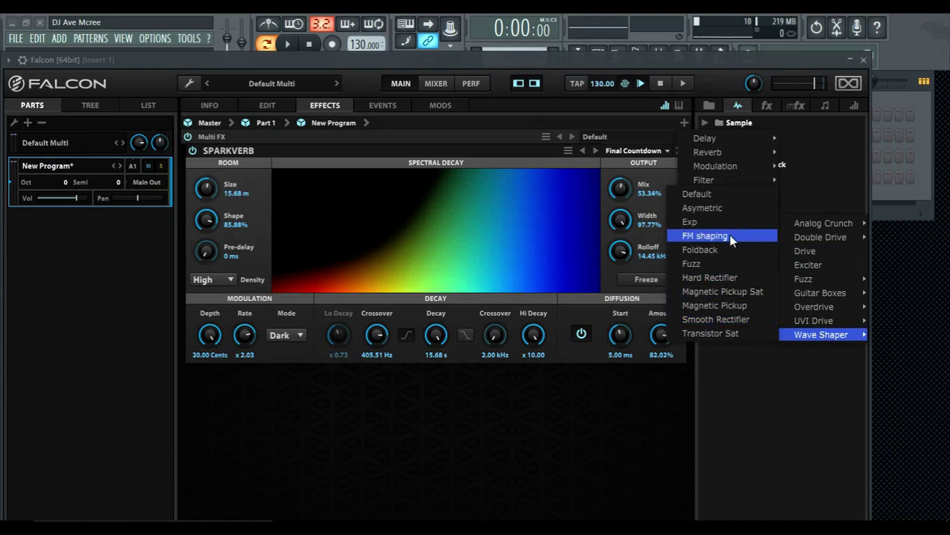
click(725, 212)
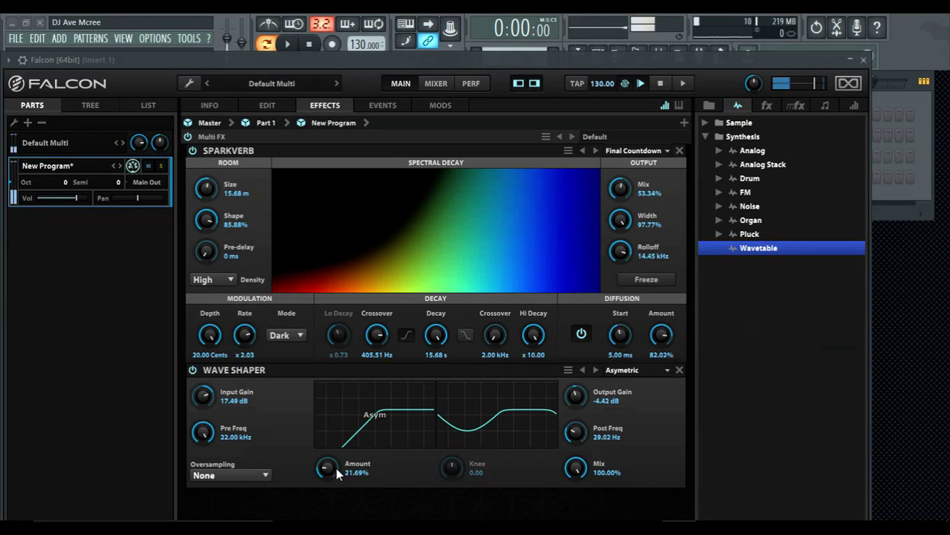
Set Wave Shaper Amount to 42.49%, boost its Input Gain, and drag it above SparkVerb
drag(327, 468, 324, 431)
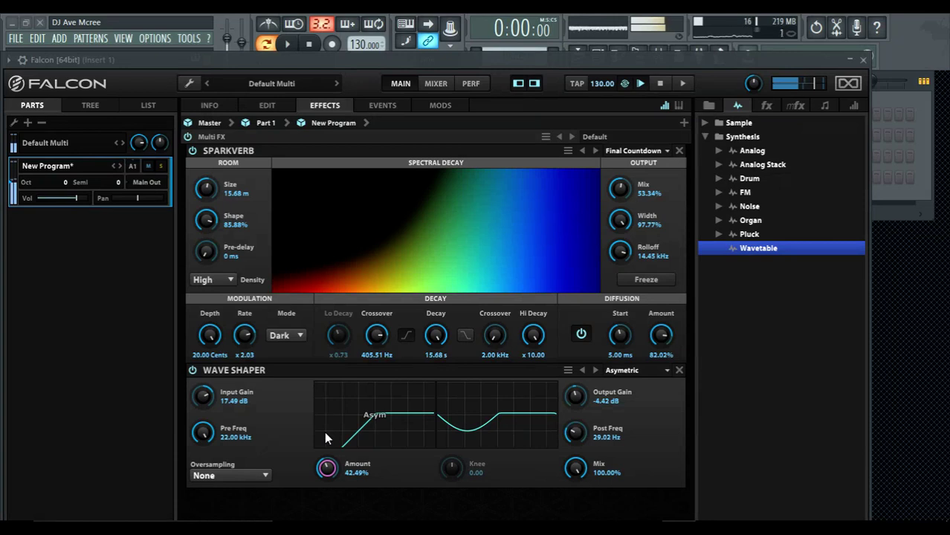
click(192, 370)
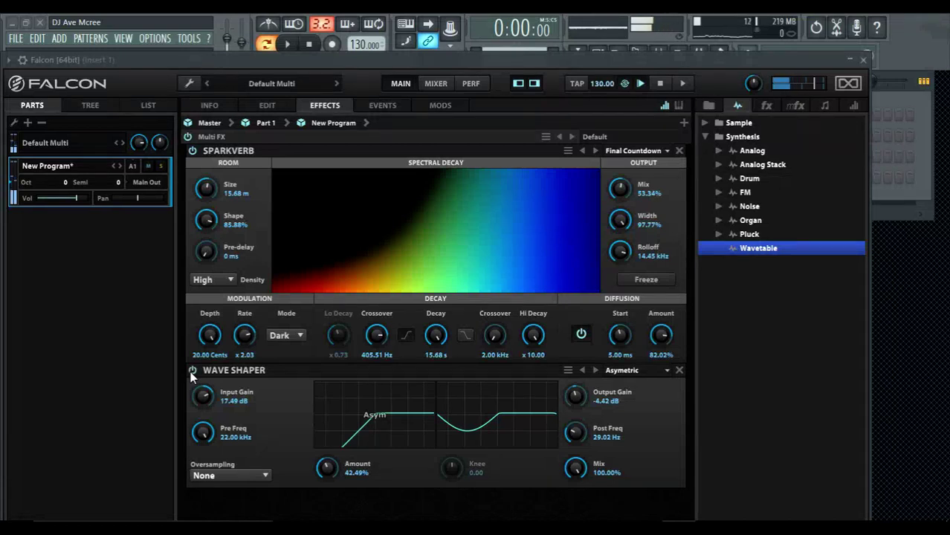
drag(203, 396, 195, 373)
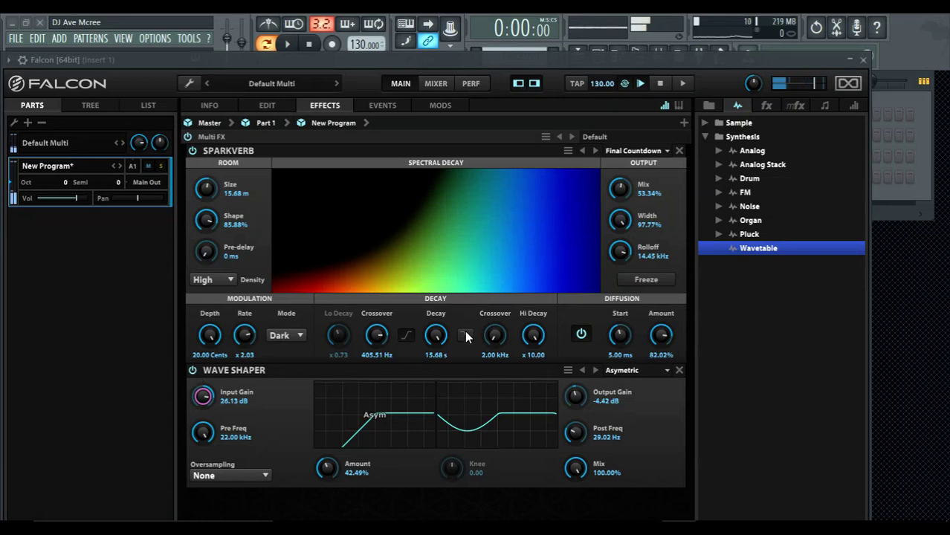
drag(457, 376, 458, 261)
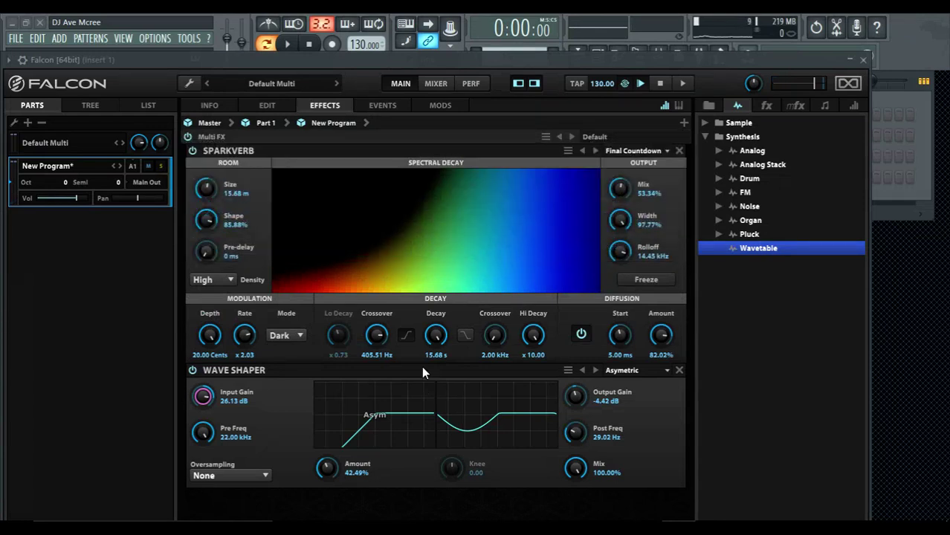
drag(423, 374, 428, 221)
Drop the Wave Shaper first in the chain, keeping the Asym shape, and review the edit page
click(427, 220)
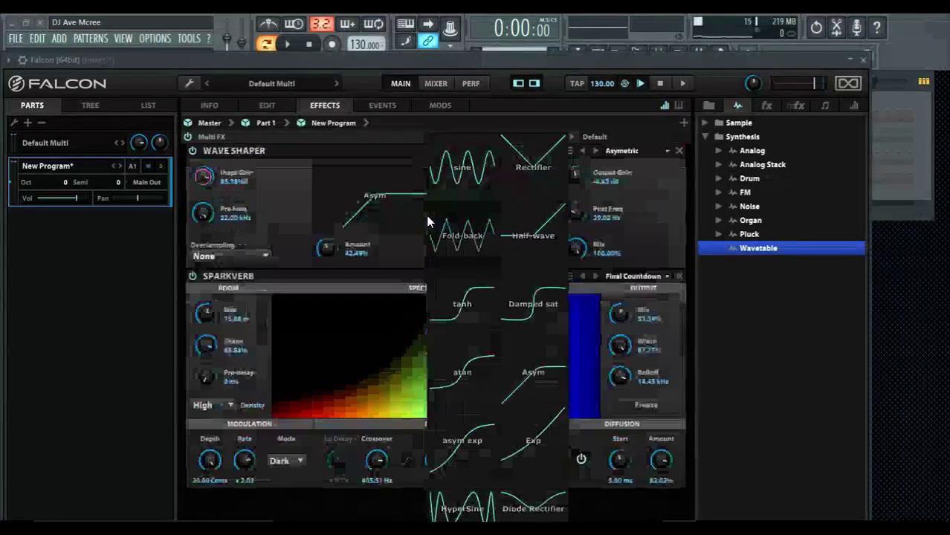
click(295, 190)
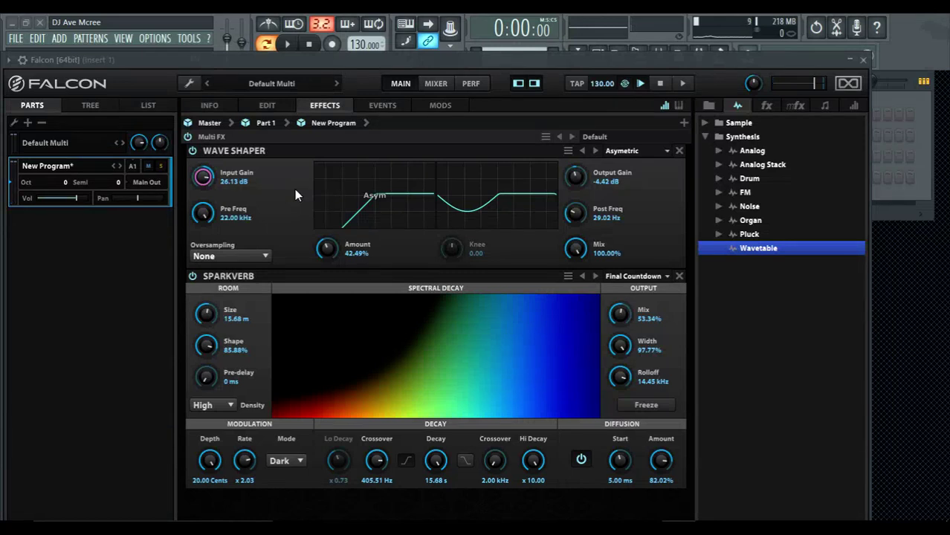
click(268, 106)
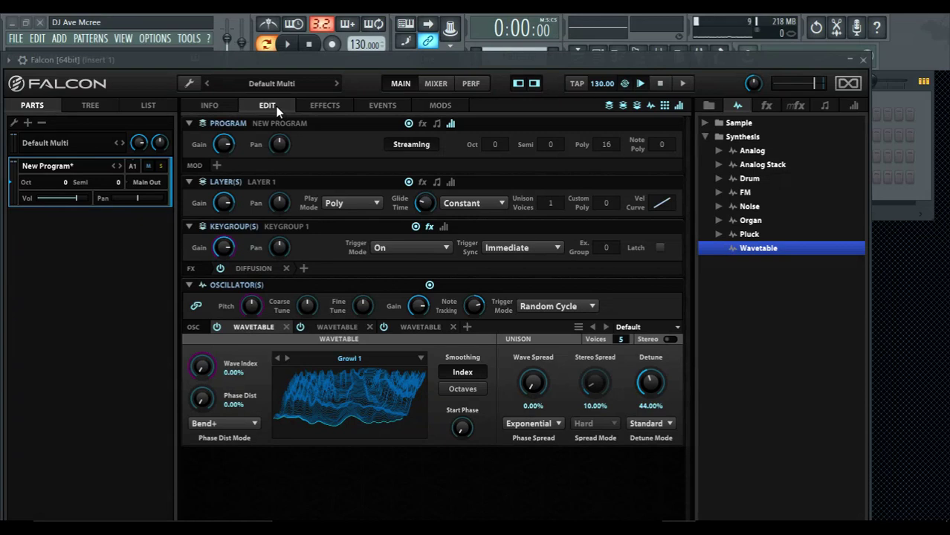
click(335, 107)
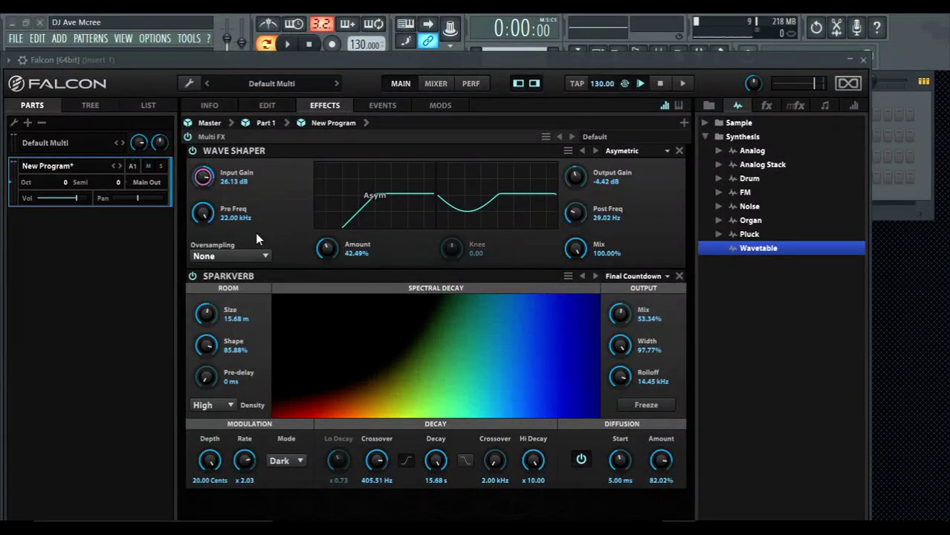
Add a program-level LFO 1 modulating the Wave Shaper's Pre Freq at 22.00 kHz
right_click(210, 213)
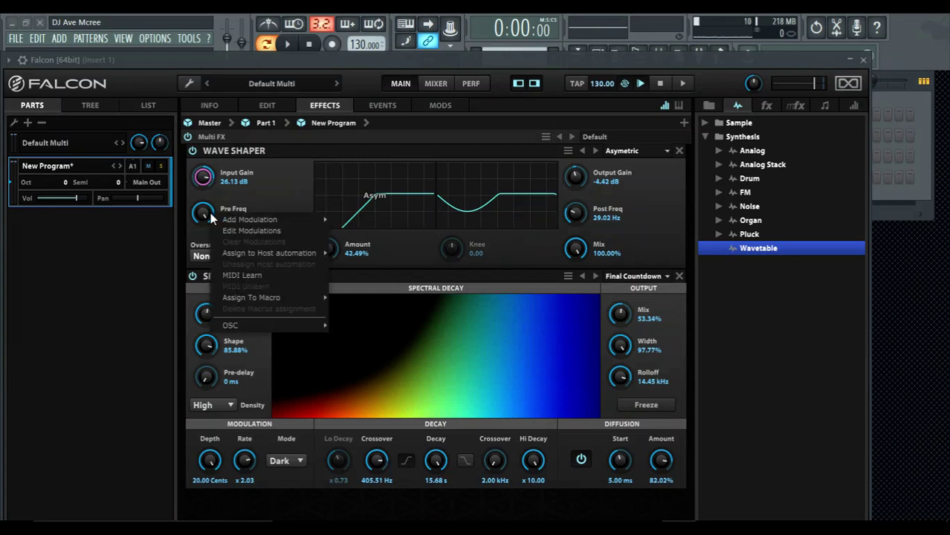
mouse_move(239, 223)
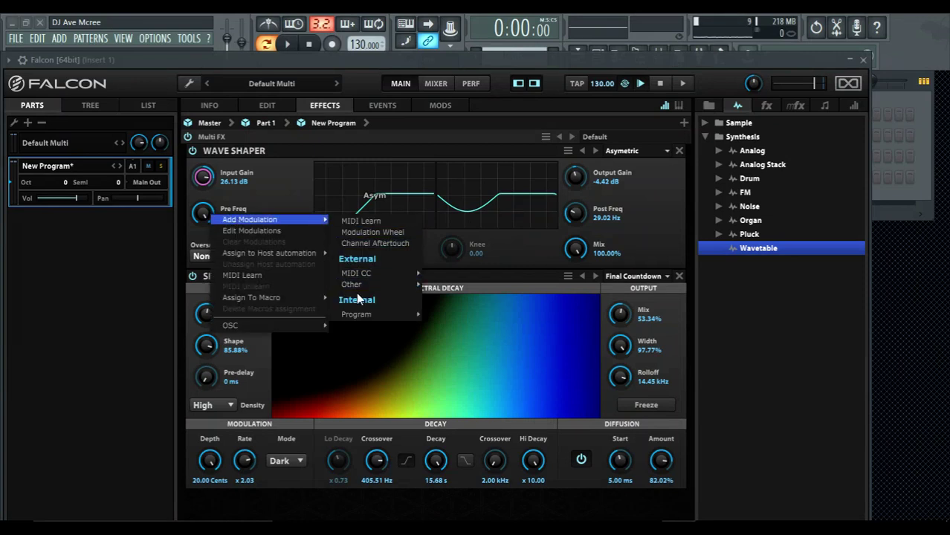
mouse_move(363, 314)
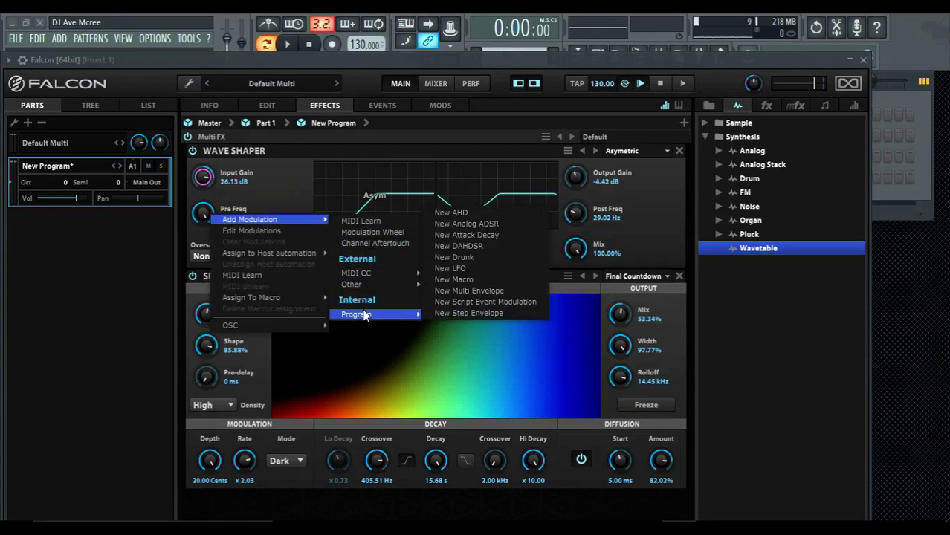
click(481, 269)
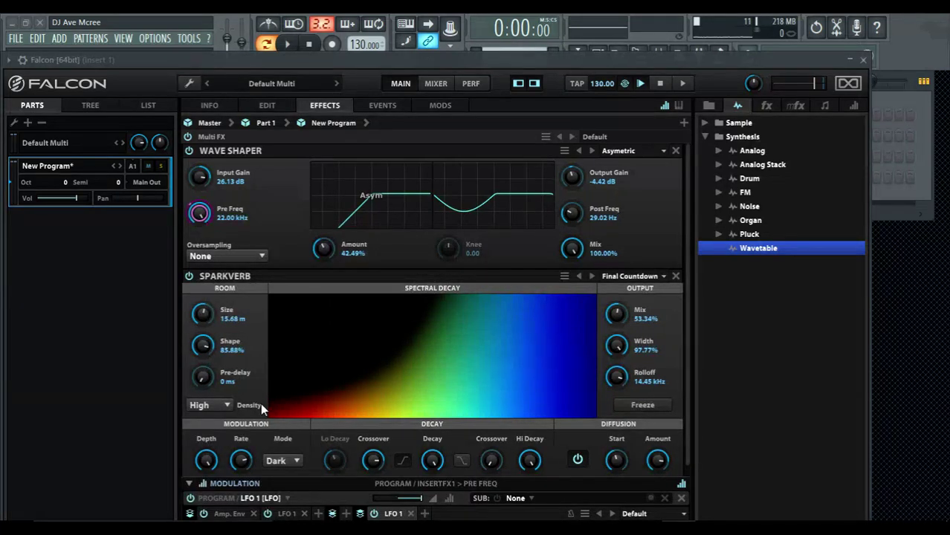
drag(316, 60, 325, 15)
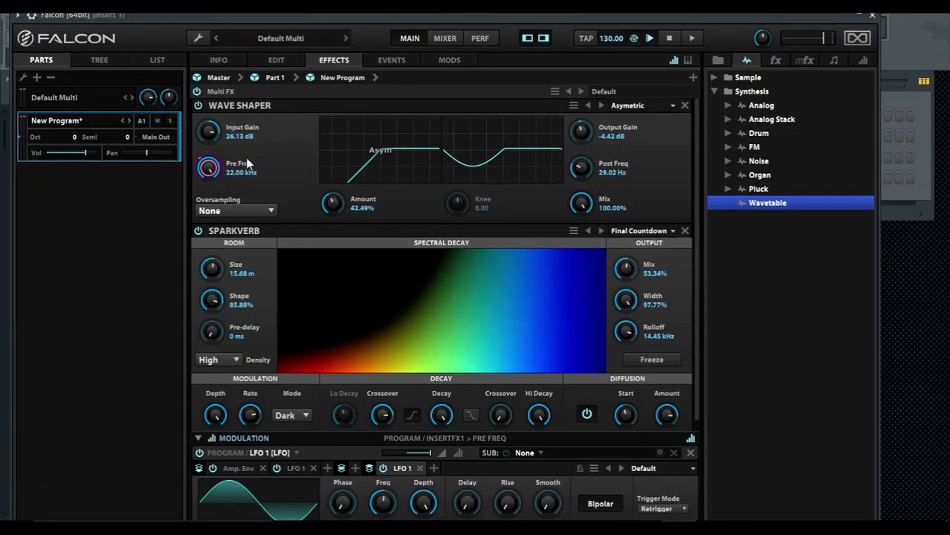
Inspect LFO 1 in the Pre Freq modulation editor, then show the wrench main menu
right_click(210, 170)
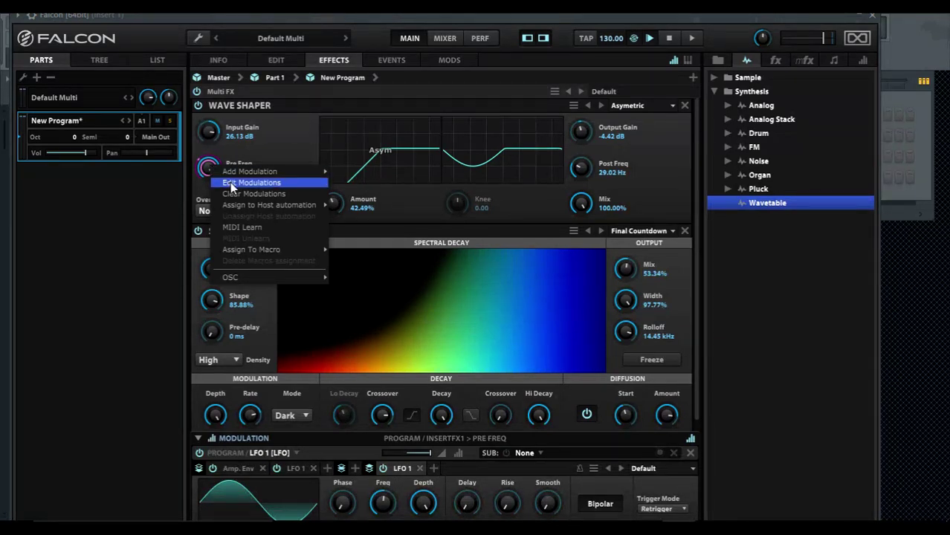
click(231, 182)
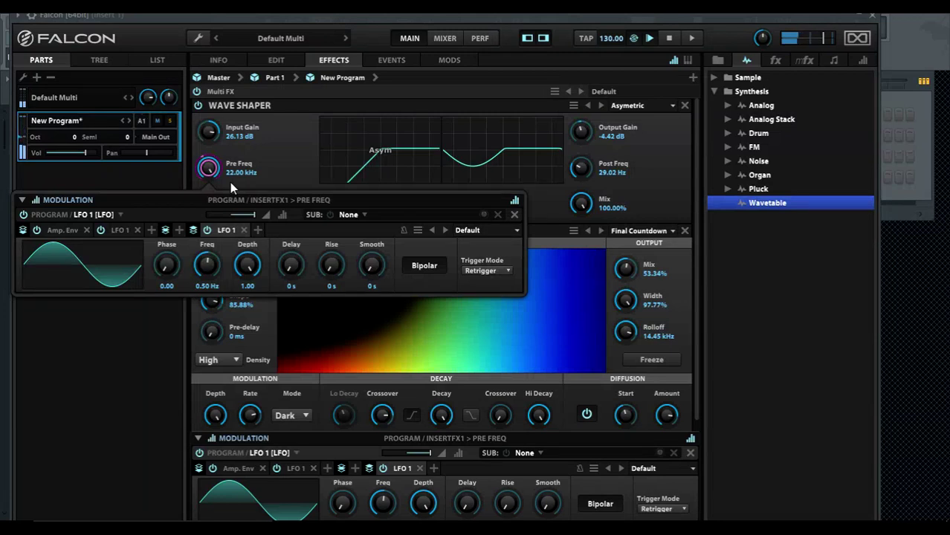
mouse_move(302, 258)
mouse_move(282, 279)
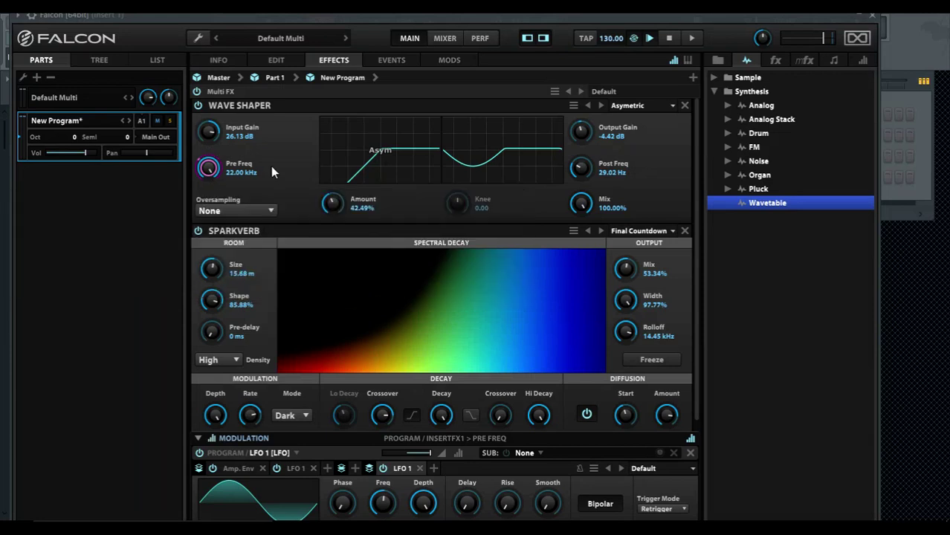
click(198, 39)
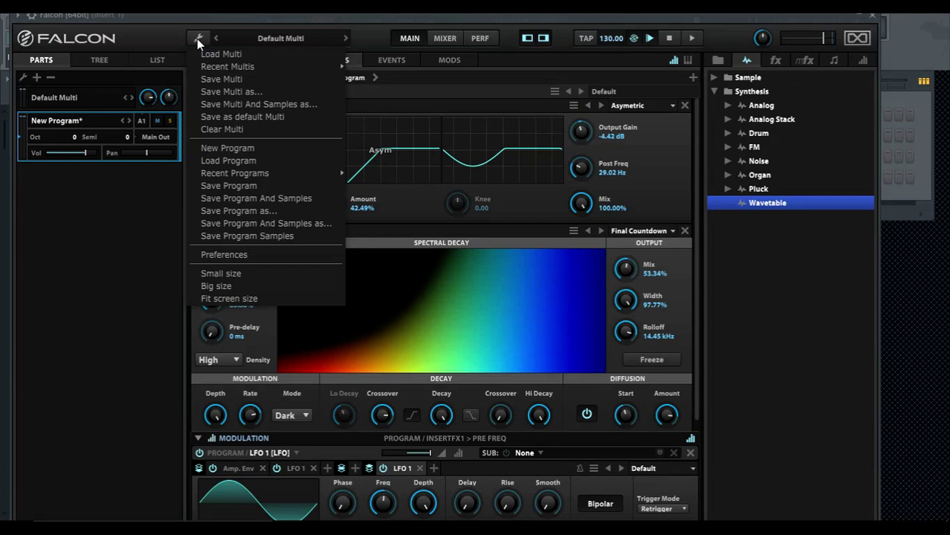
Open Save Program as... for 'New Program' (.uvip) in the Documents folder
click(174, 35)
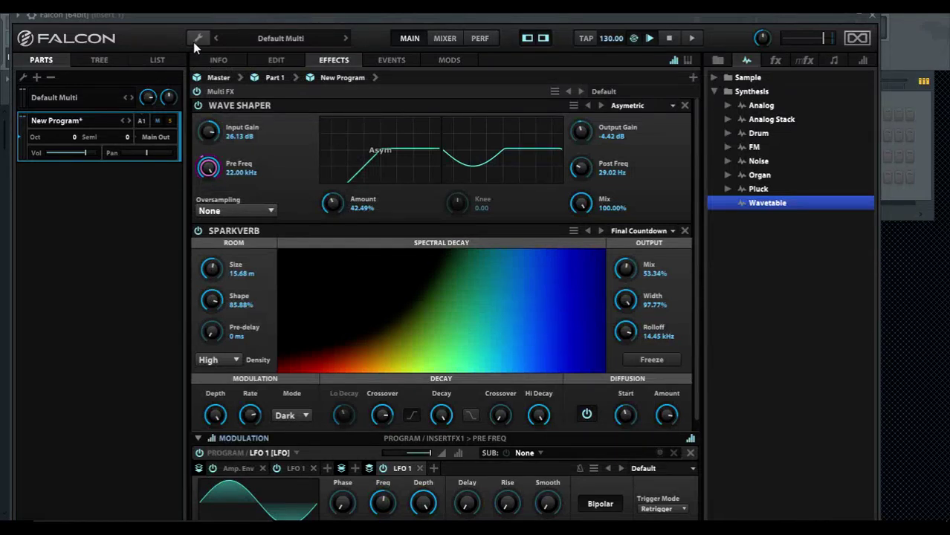
click(194, 39)
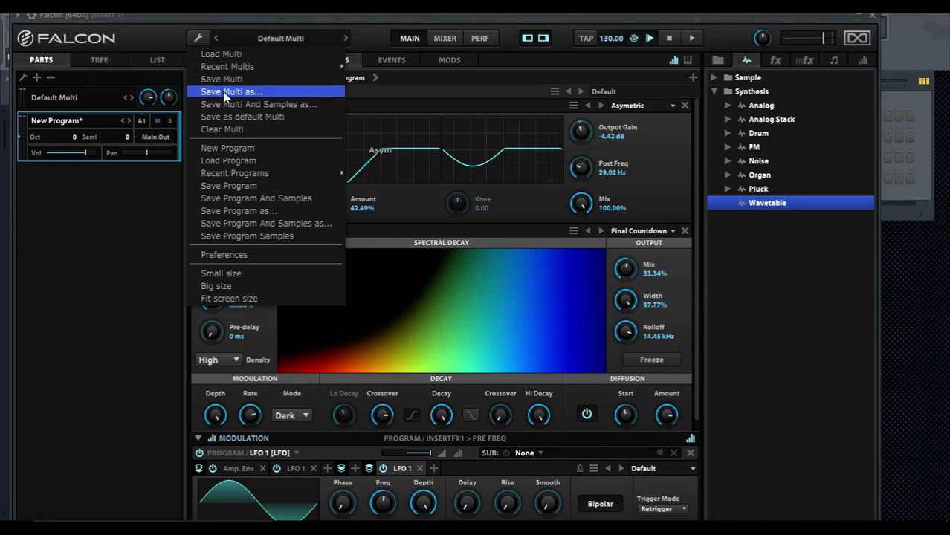
click(240, 211)
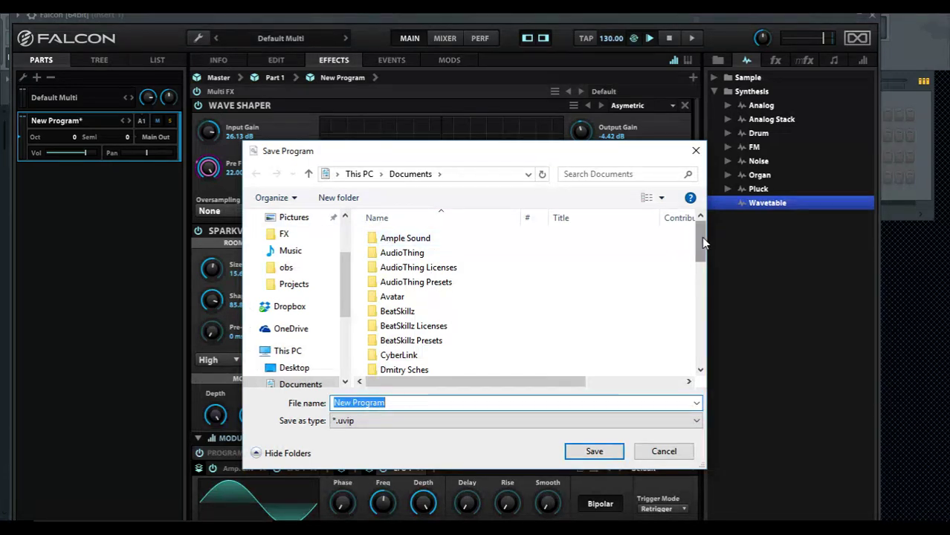
drag(702, 238, 692, 331)
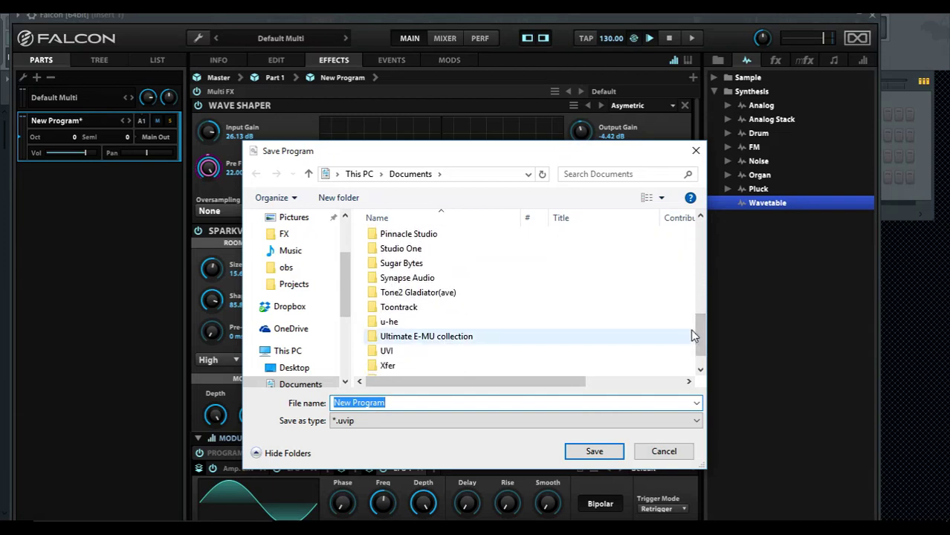
click(660, 453)
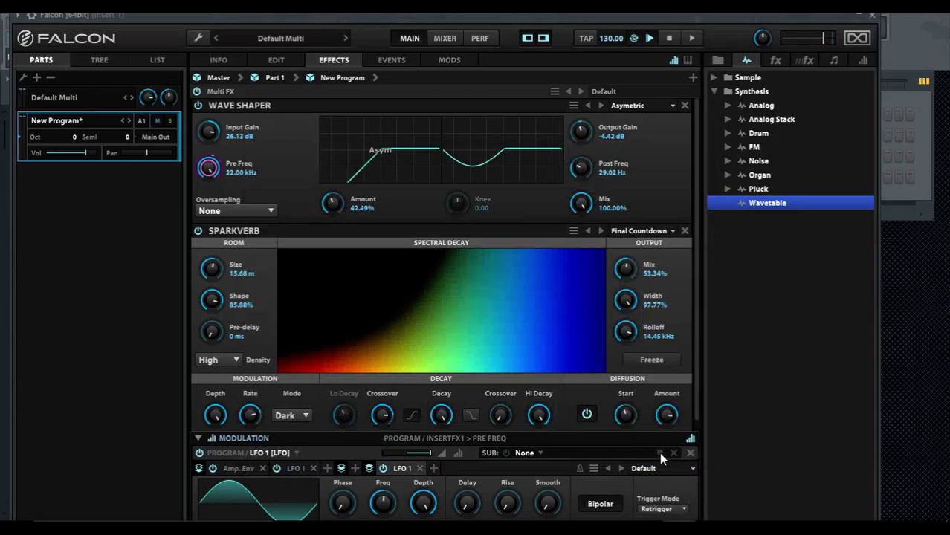